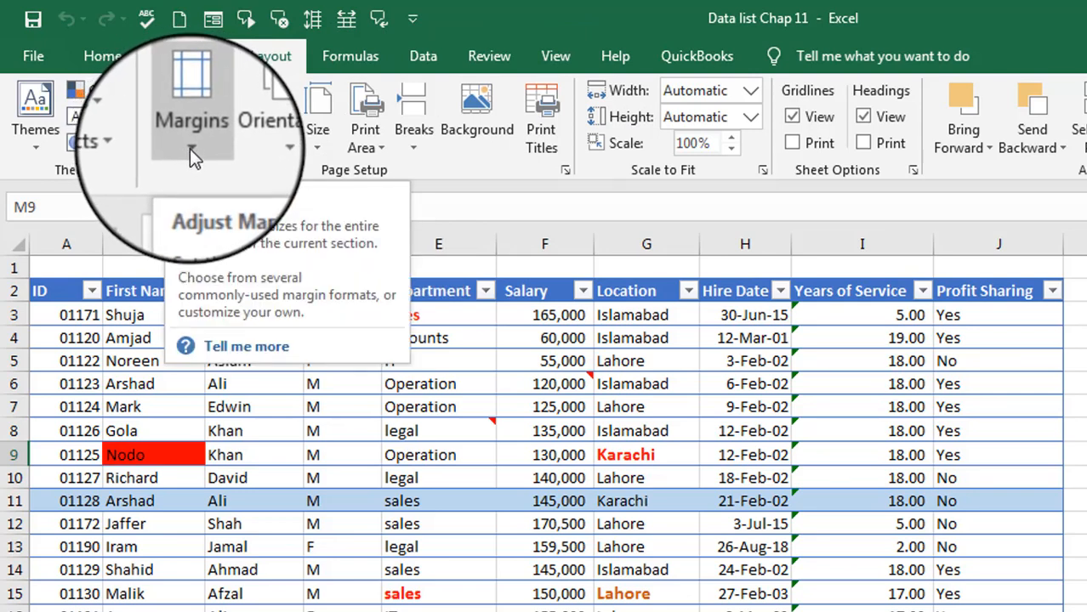
- Open the custom margin settings for the sheet and set the left margin to 0.25
{"action": "left_click", "coordinate": [190, 149]}
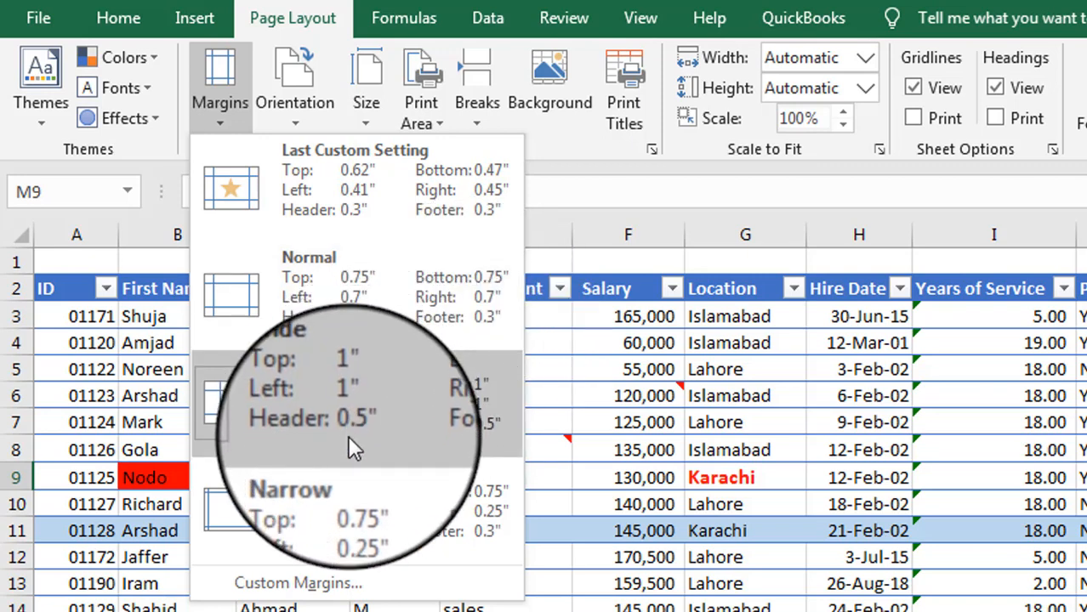
{"action": "left_click", "coordinate": [332, 585]}
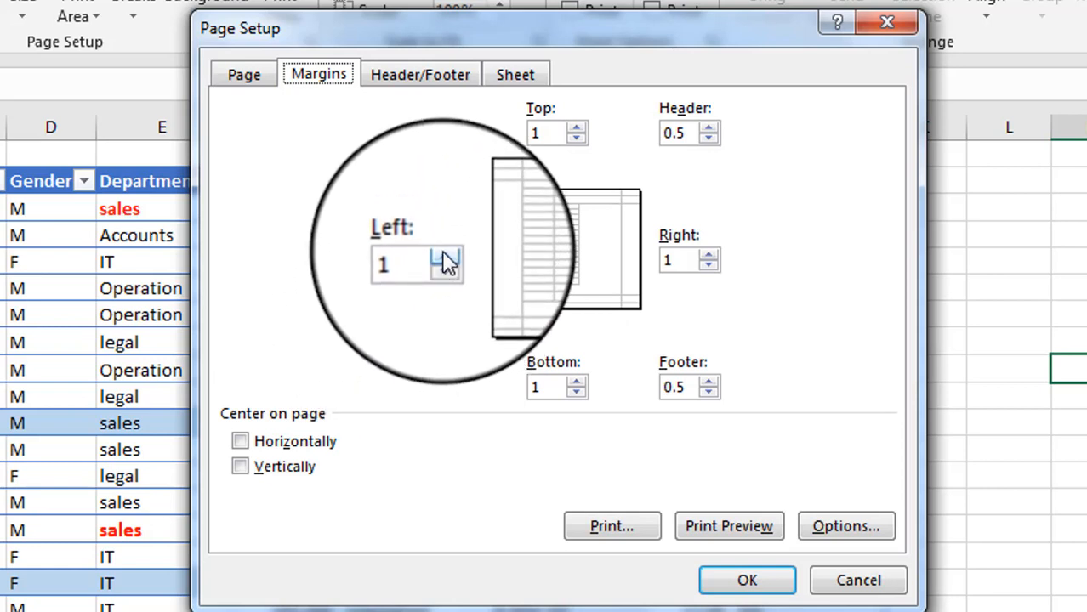
{"action": "left_click", "coordinate": [443, 254]}
{"action": "left_click", "coordinate": [444, 266]}
{"action": "left_click", "coordinate": [444, 266]}
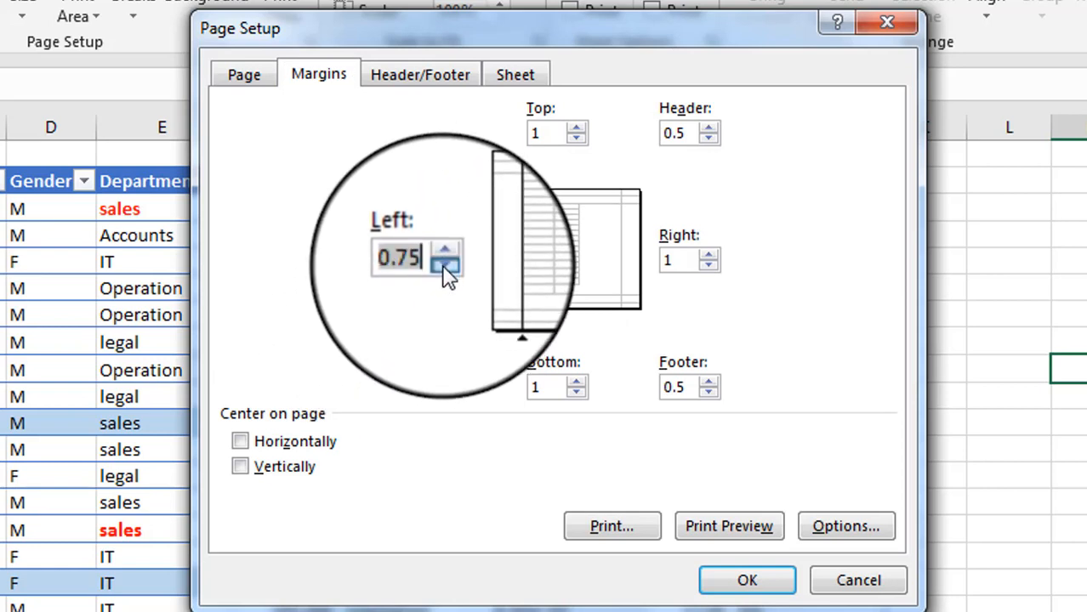
{"action": "left_click", "coordinate": [444, 265]}
{"action": "left_click", "coordinate": [444, 266]}
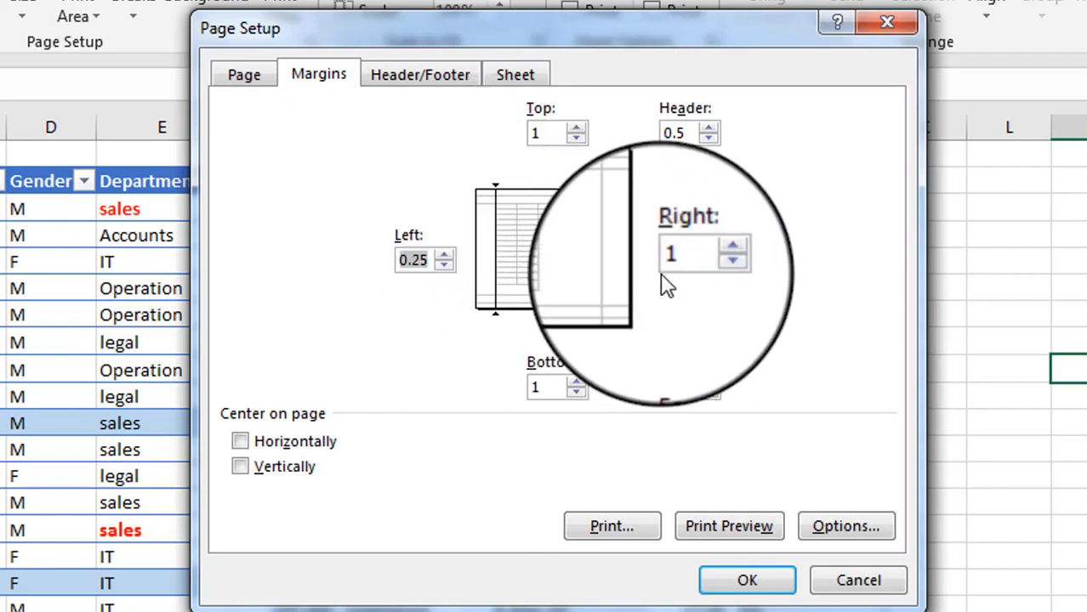
- Set the right margin of the page to 0.5
{"action": "left_click", "coordinate": [709, 250]}
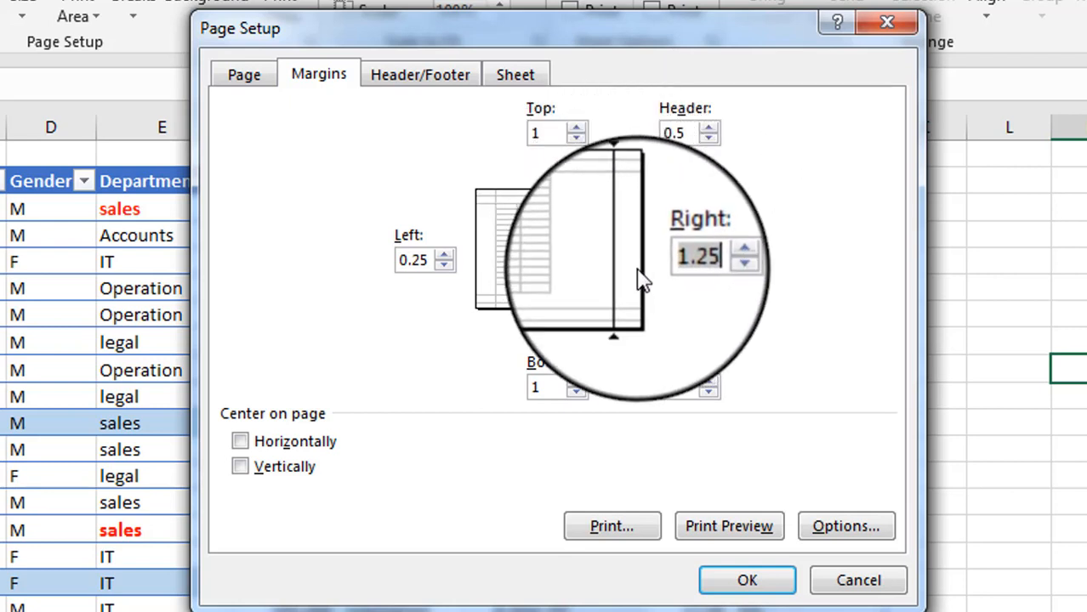
{"action": "left_click", "coordinate": [708, 250]}
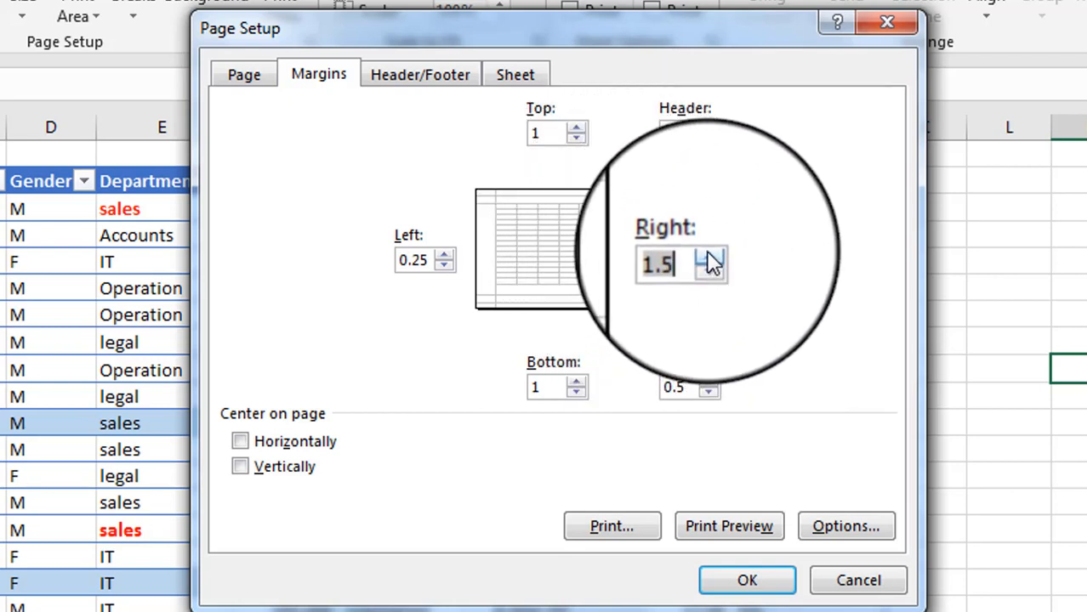
{"action": "left_click", "coordinate": [708, 250]}
{"action": "left_click", "coordinate": [708, 263]}
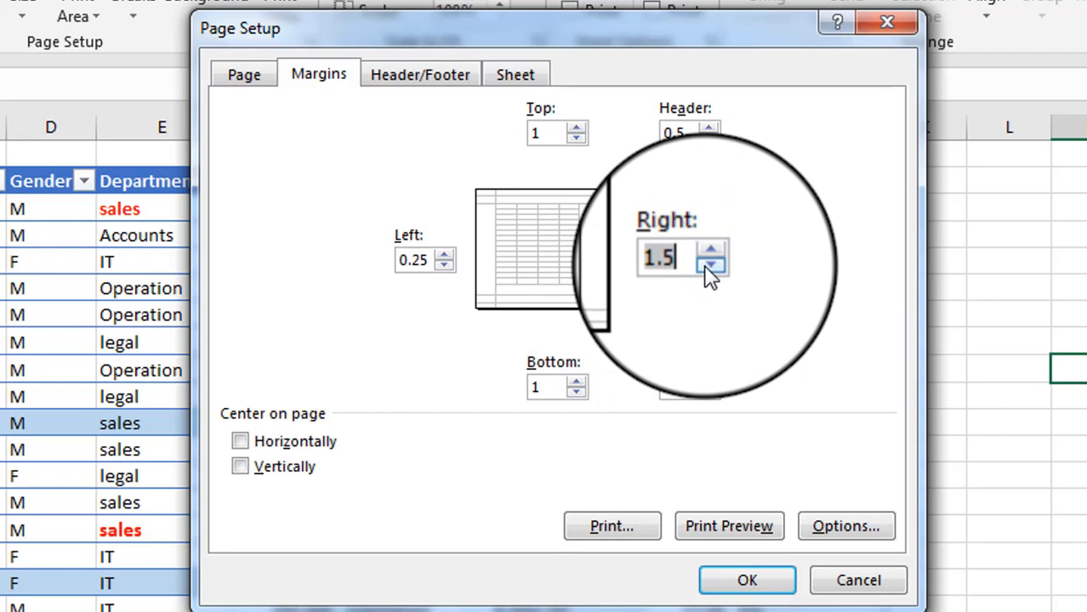
{"action": "left_click", "coordinate": [708, 264]}
{"action": "left_click", "coordinate": [708, 264]}
{"action": "left_click", "coordinate": [709, 264]}
{"action": "left_click", "coordinate": [705, 266]}
{"action": "left_click", "coordinate": [706, 266]}
{"action": "left_click", "coordinate": [706, 266]}
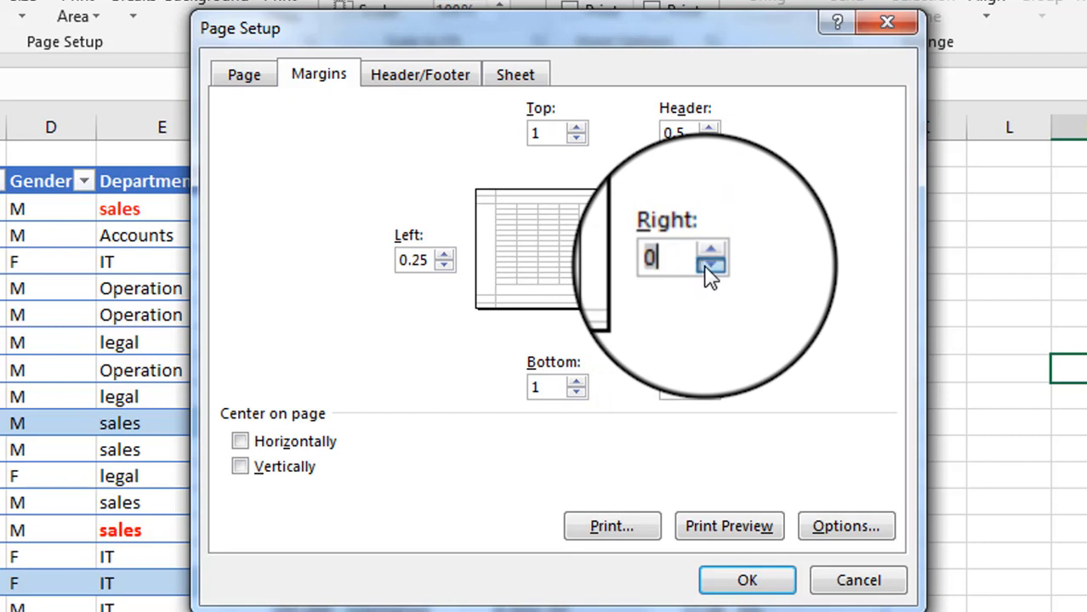
{"action": "left_click", "coordinate": [707, 252]}
{"action": "left_click", "coordinate": [707, 252]}
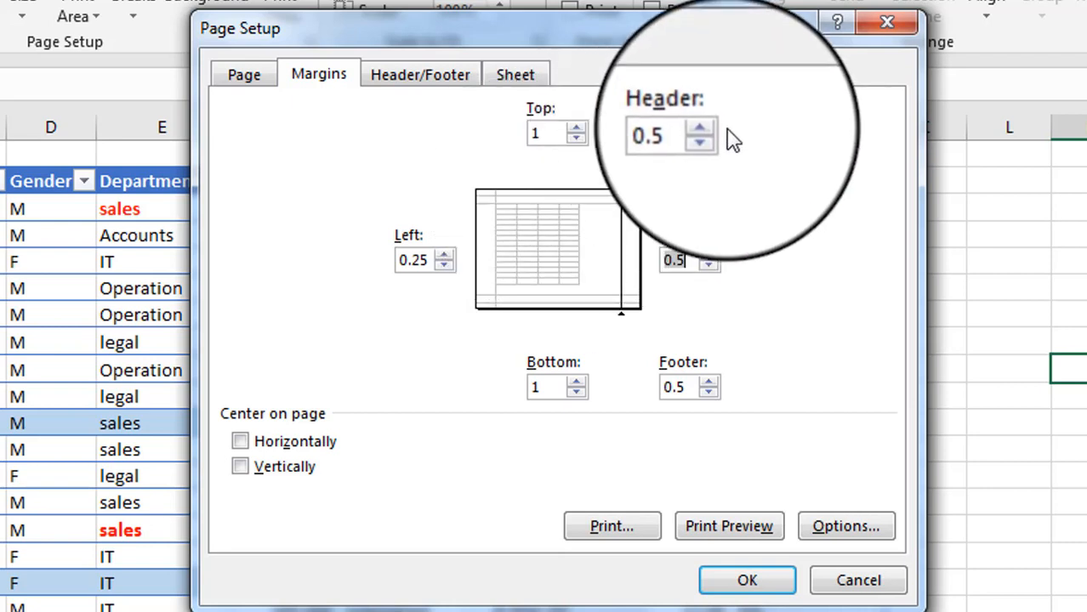
- Set the top margin to 0.25 and the header margin to 0.75
{"action": "left_click", "coordinate": [578, 144]}
{"action": "left_click", "coordinate": [579, 144]}
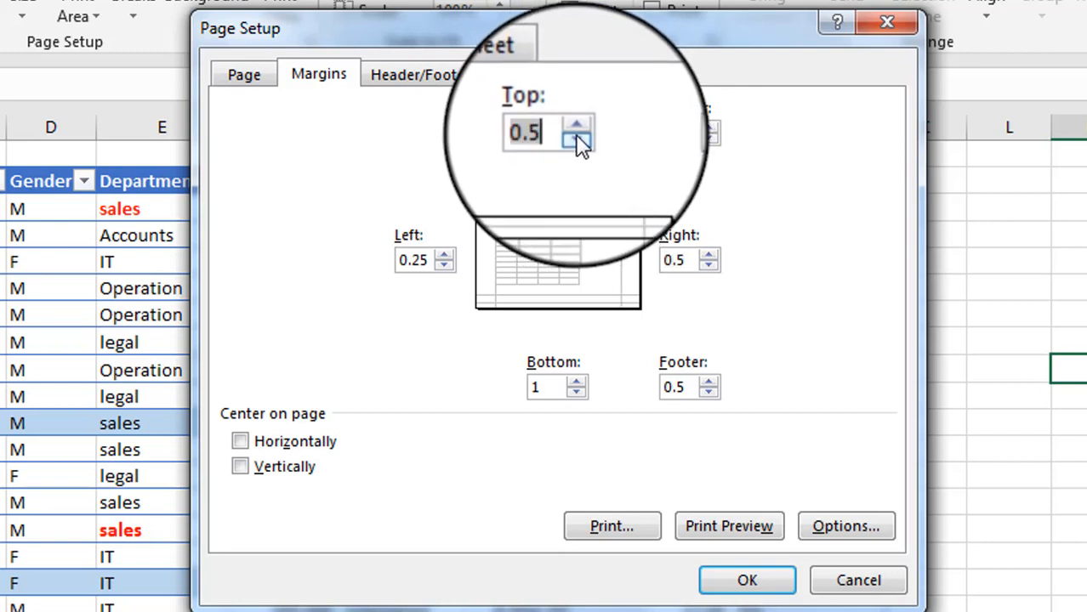
{"action": "left_click", "coordinate": [578, 145]}
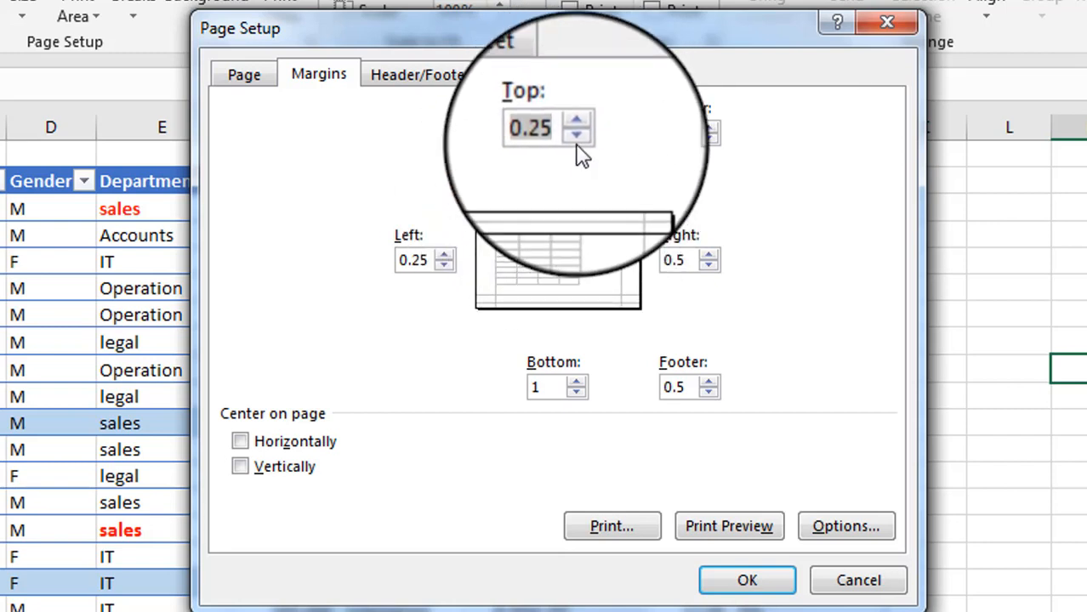
{"action": "left_click", "coordinate": [711, 141]}
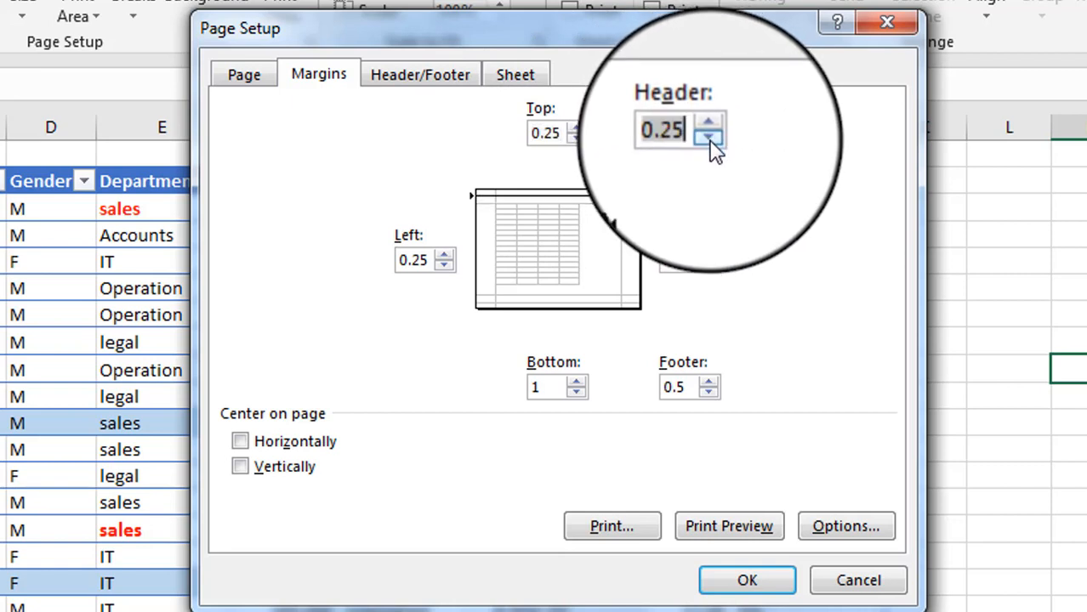
{"action": "left_click", "coordinate": [711, 130]}
{"action": "left_click", "coordinate": [711, 129]}
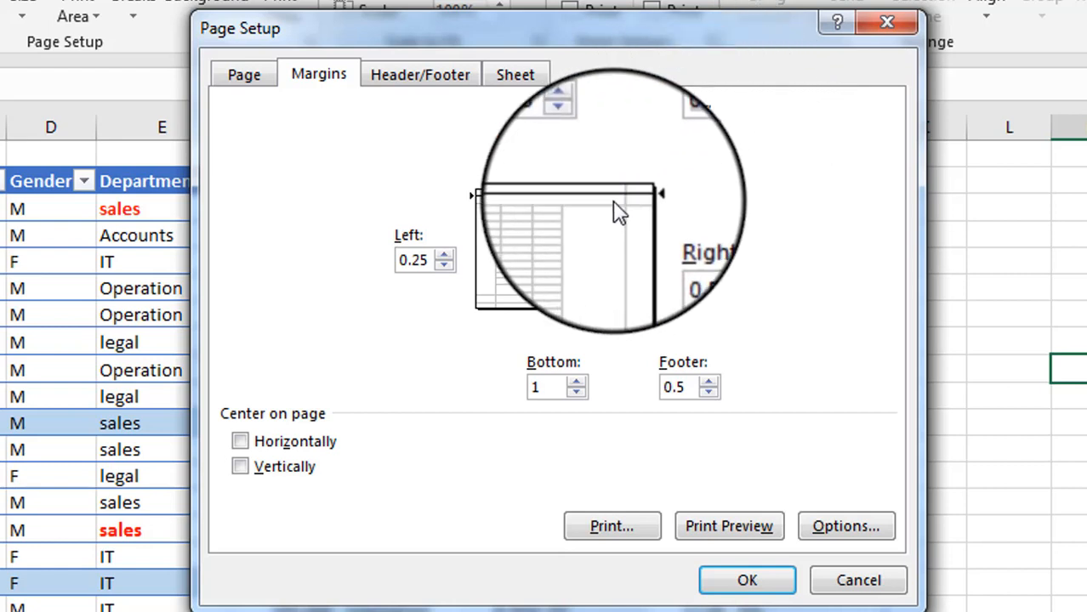
- Set the bottom margin to 0.75 and leave the footer margin at 0.5
{"action": "left_click", "coordinate": [577, 394]}
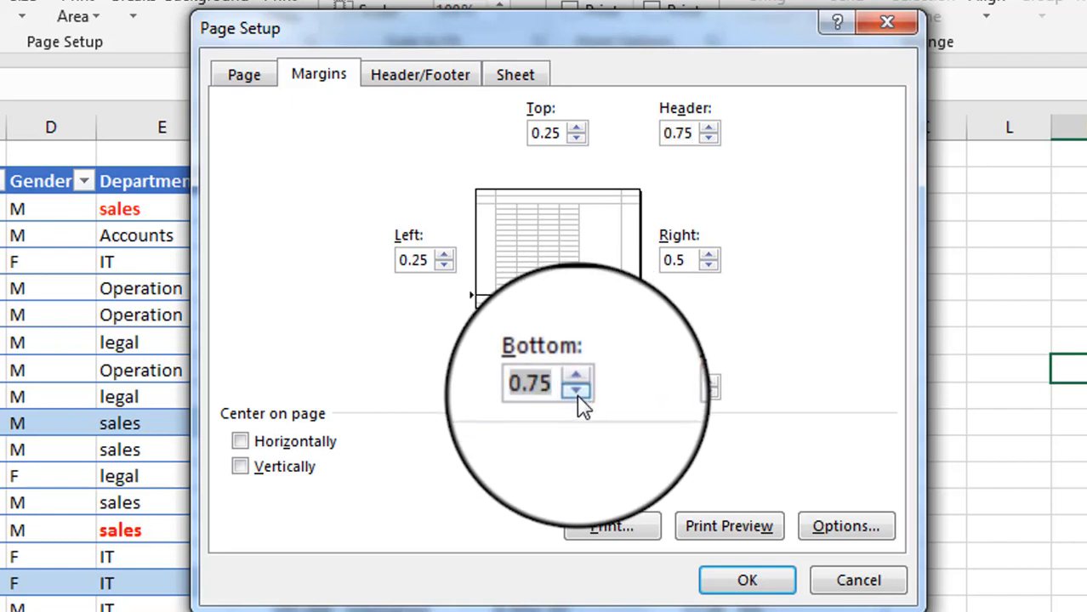
{"action": "left_click", "coordinate": [577, 394]}
{"action": "left_click", "coordinate": [579, 385]}
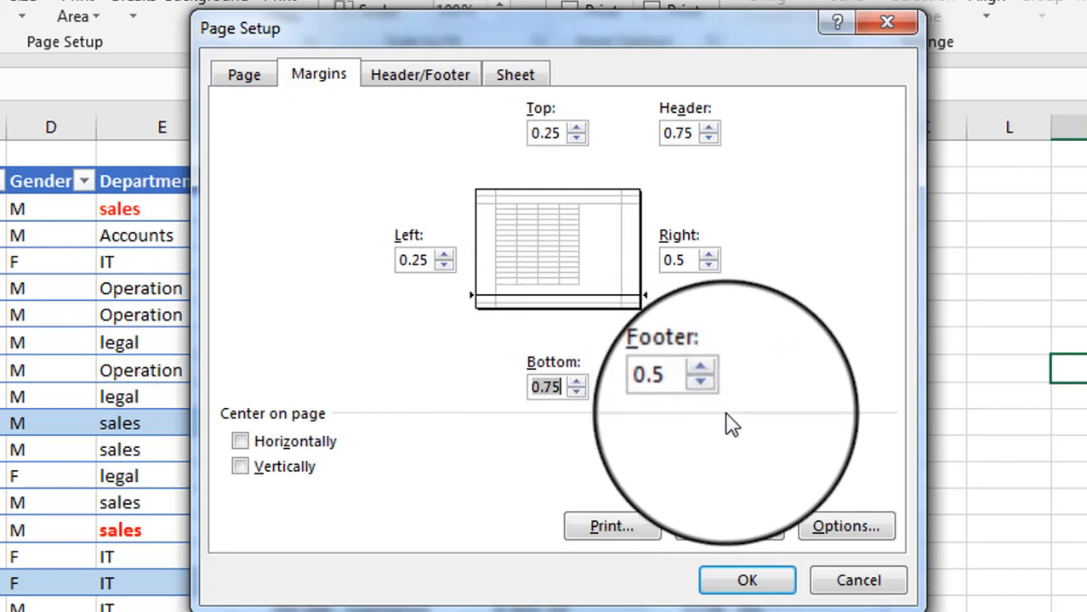
{"action": "left_click", "coordinate": [709, 382]}
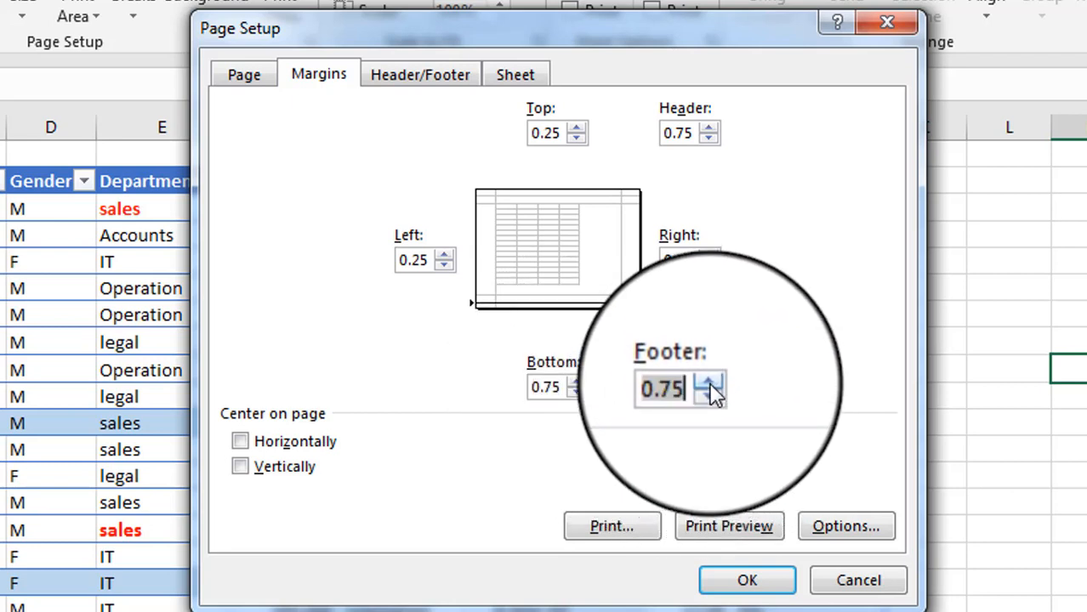
{"action": "left_click", "coordinate": [709, 392]}
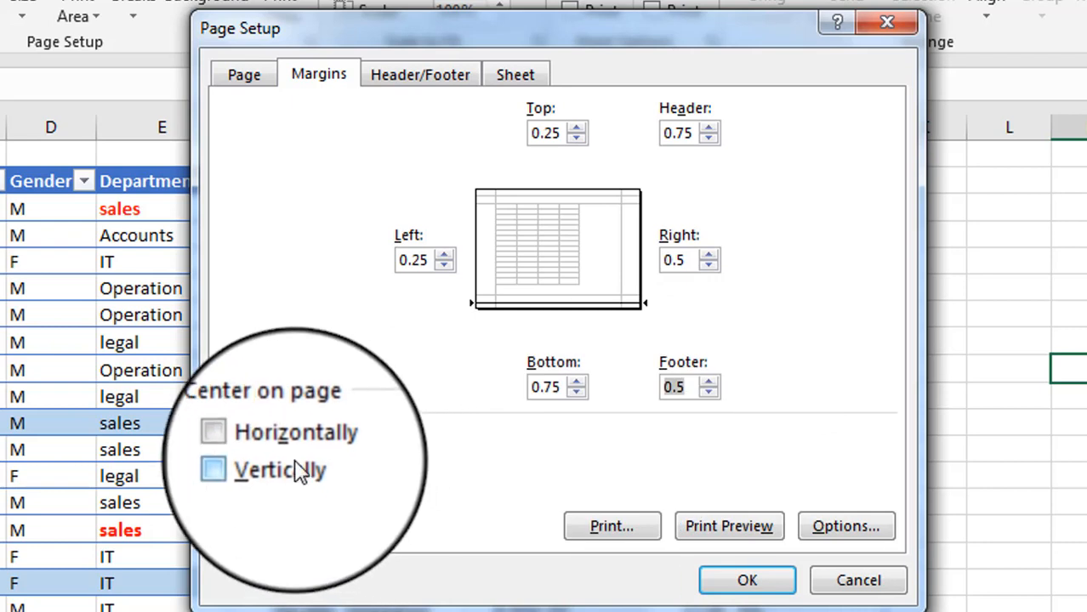
- Try out horizontal and vertical centering on the page, ending with both options turned off
{"action": "left_click", "coordinate": [240, 441]}
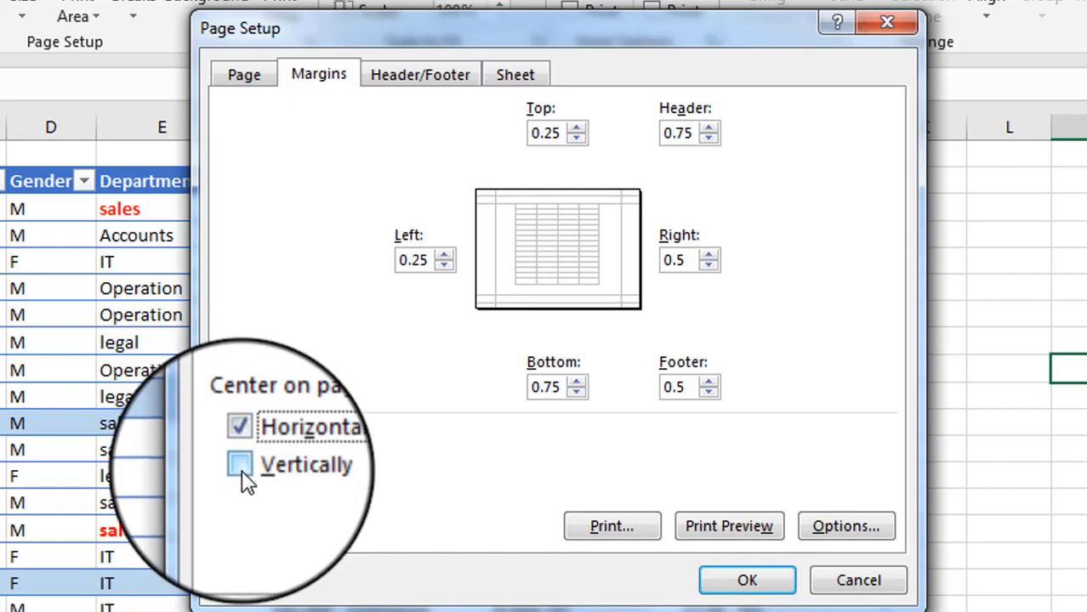
{"action": "left_click", "coordinate": [240, 467]}
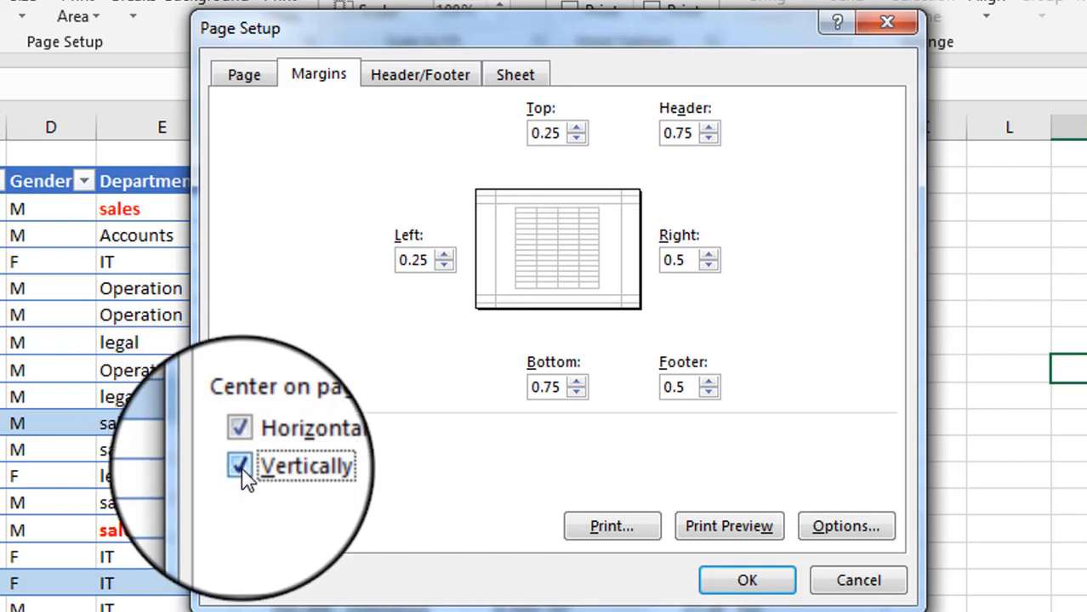
{"action": "left_click", "coordinate": [240, 466]}
{"action": "left_click", "coordinate": [240, 441]}
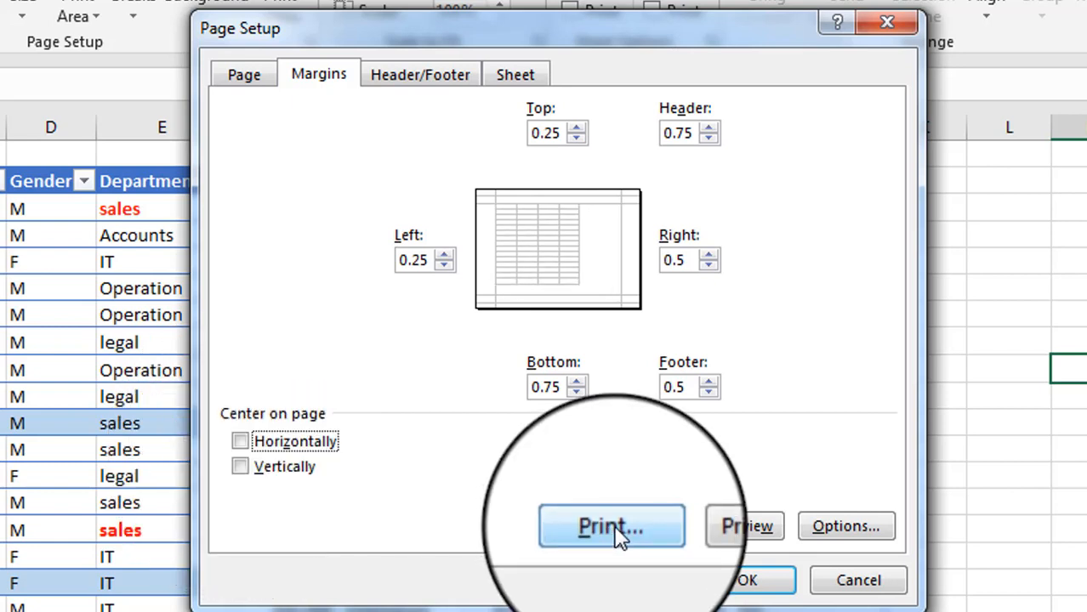
- Open the print preview and examine the first page enlarged, including its lower rows and last columns, before returning to the full-page view
{"action": "left_click", "coordinate": [727, 520]}
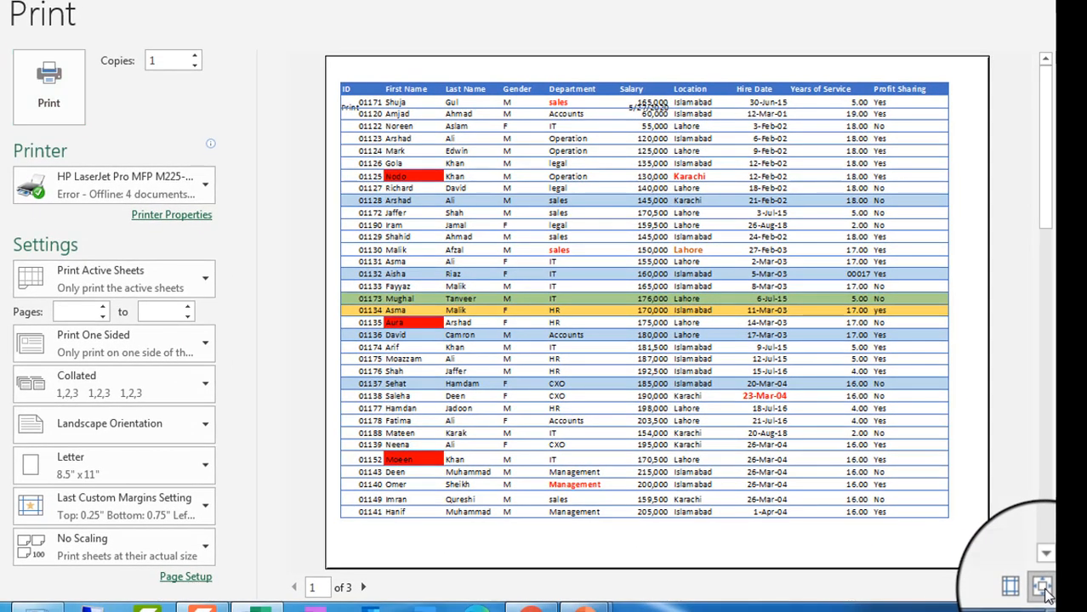
{"action": "left_click", "coordinate": [1055, 595]}
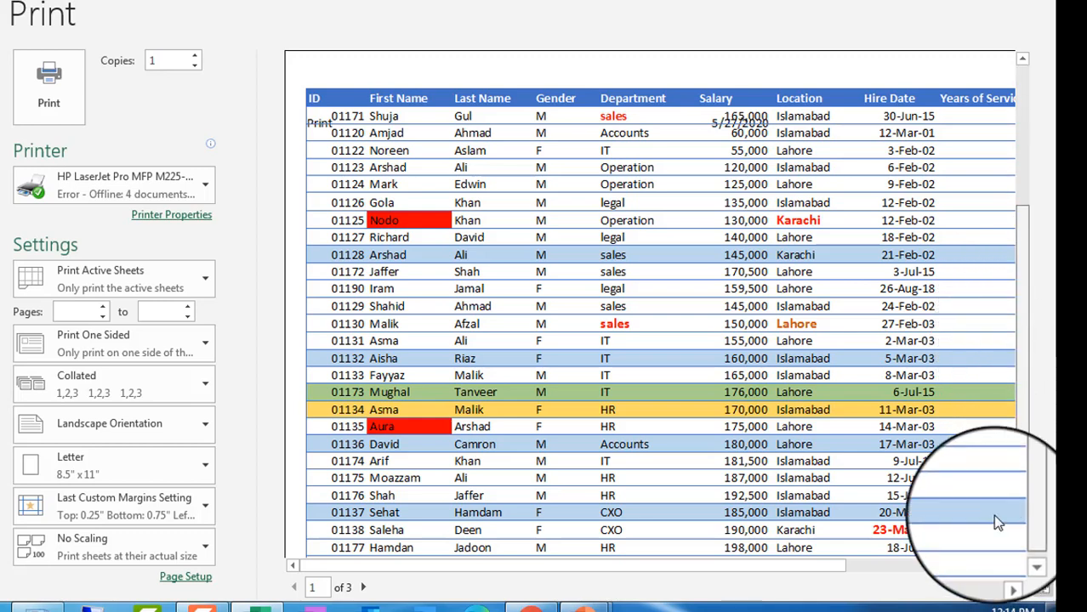
{"action": "scroll", "coordinate": [992, 515], "scroll_direction": "down", "scroll_amount": 3}
{"action": "left_click_drag", "start_coordinate": [828, 563], "coordinate": [972, 560]}
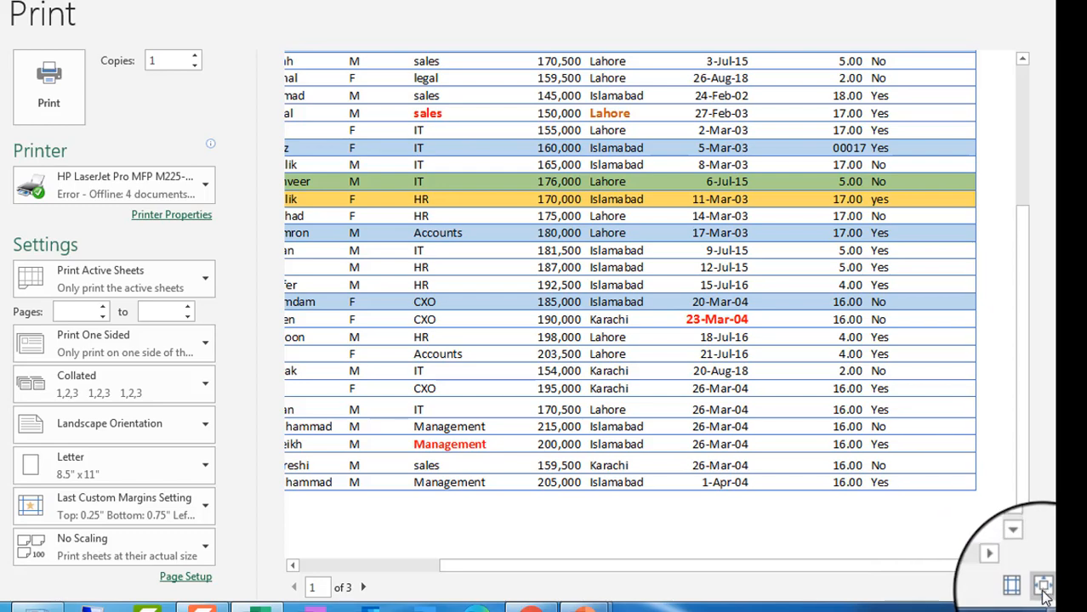
{"action": "left_click", "coordinate": [1043, 588]}
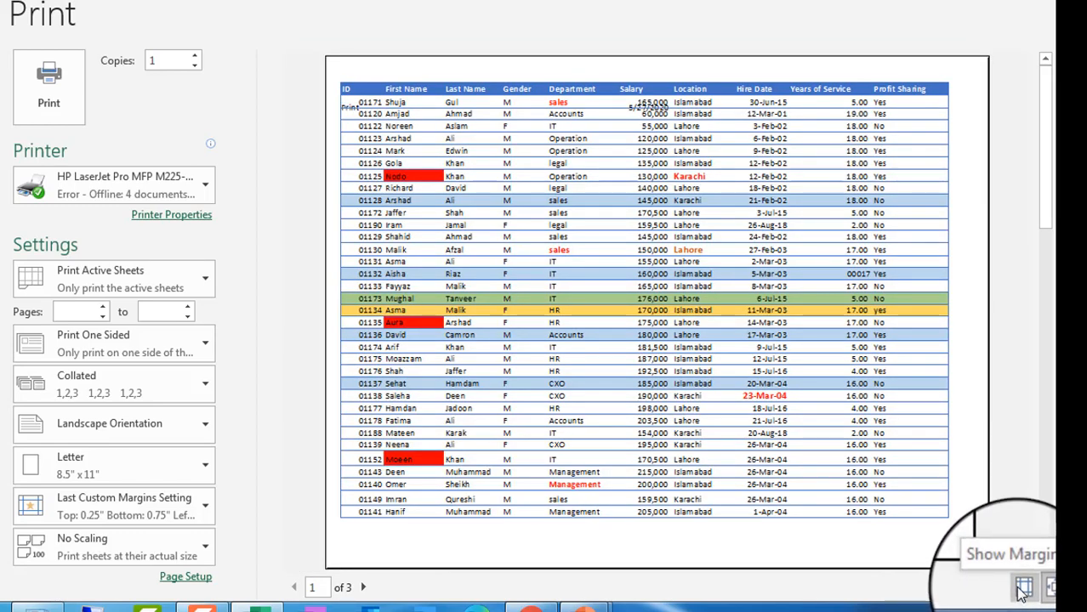
- Show the margin guides in the preview and move the header and footer guides closer to the page edges
{"action": "left_click", "coordinate": [1022, 587]}
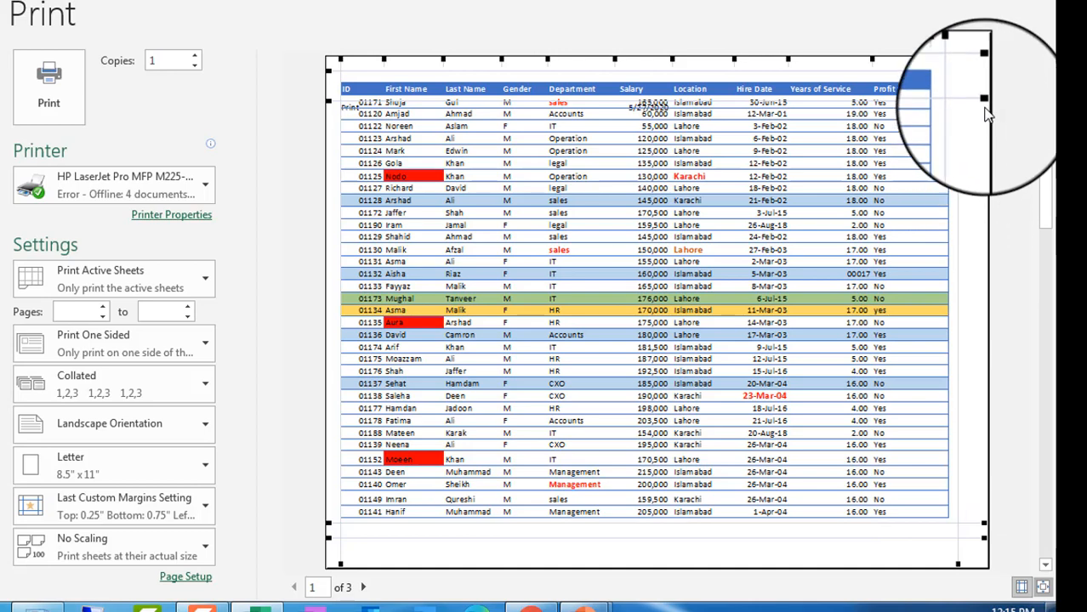
{"action": "left_click_drag", "start_coordinate": [985, 101], "coordinate": [982, 81]}
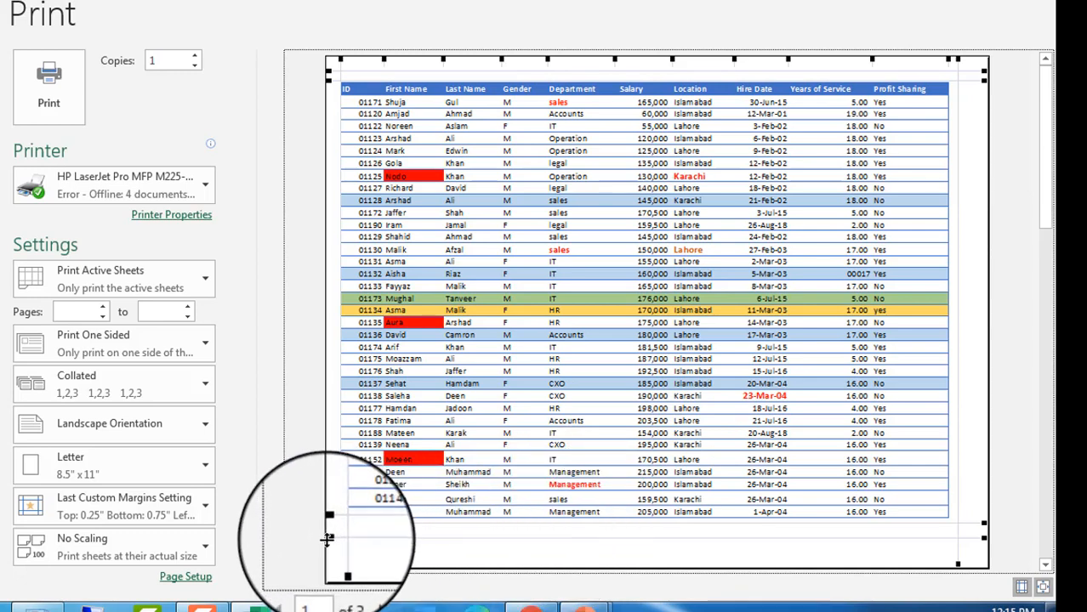
{"action": "left_click_drag", "start_coordinate": [327, 538], "coordinate": [328, 549]}
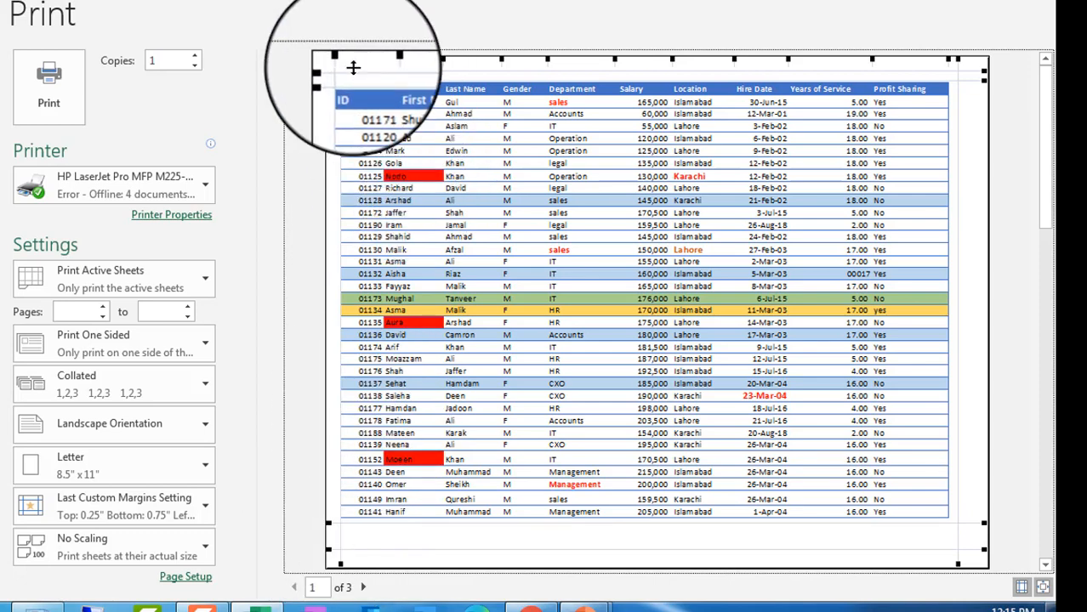
- Widen the left margin and the Years of Service column slightly using the guides in the print preview
{"action": "left_click_drag", "start_coordinate": [341, 60], "coordinate": [361, 53]}
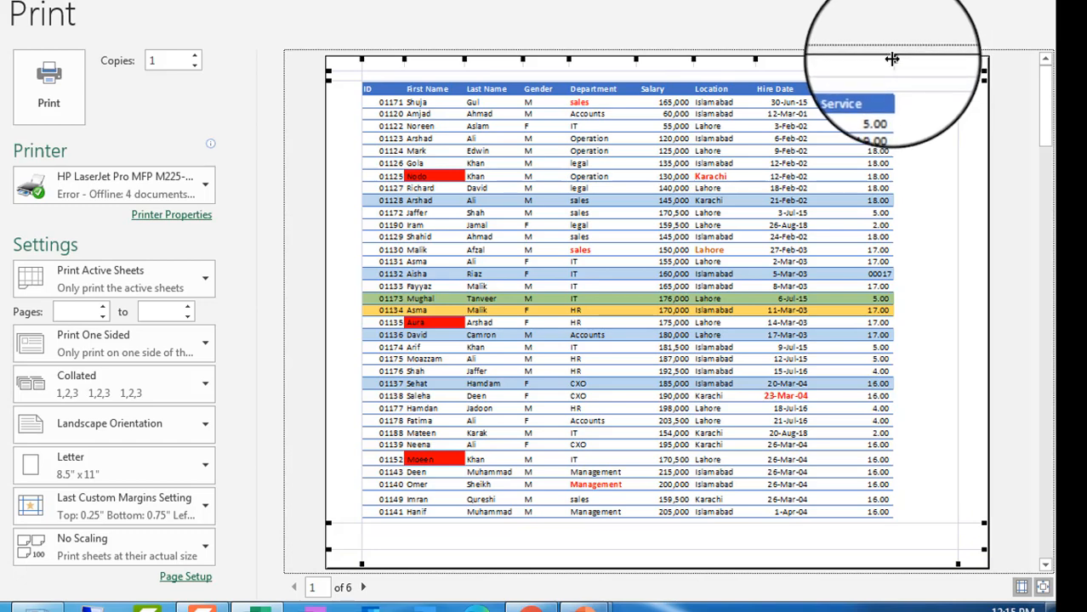
{"action": "left_click_drag", "start_coordinate": [892, 59], "coordinate": [911, 57]}
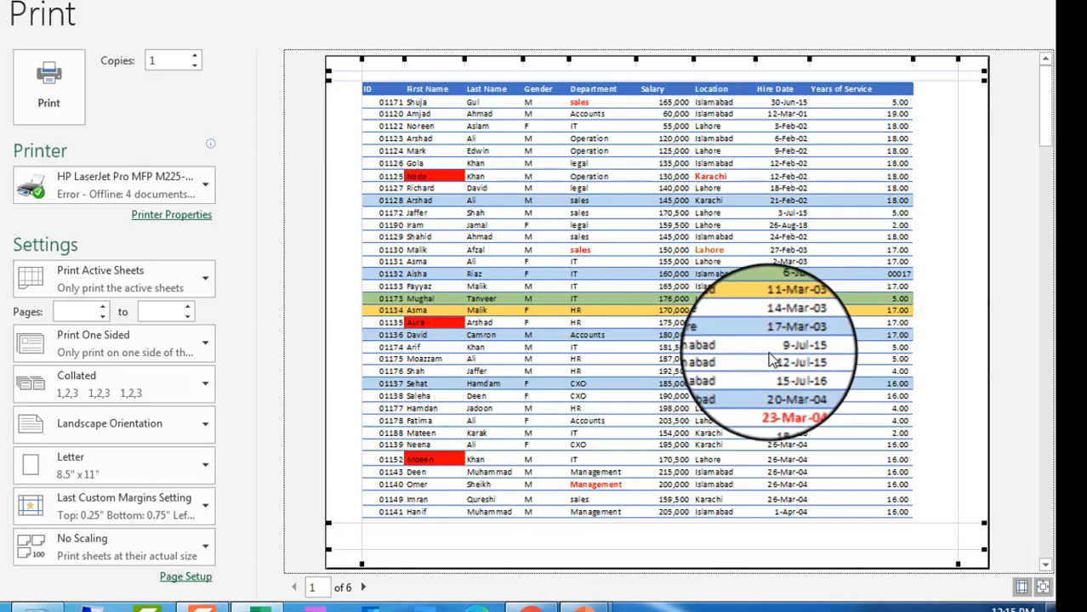
{"action": "left_click", "coordinate": [1043, 591]}
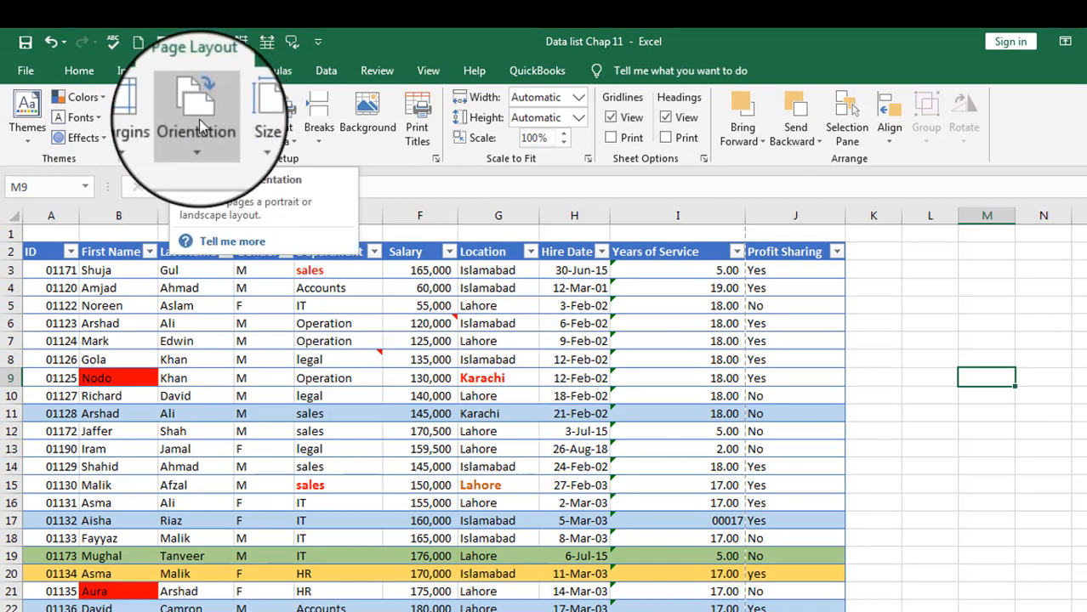
- Try the Portrait page orientation and return the sheet to Landscape
{"action": "left_click", "coordinate": [198, 146]}
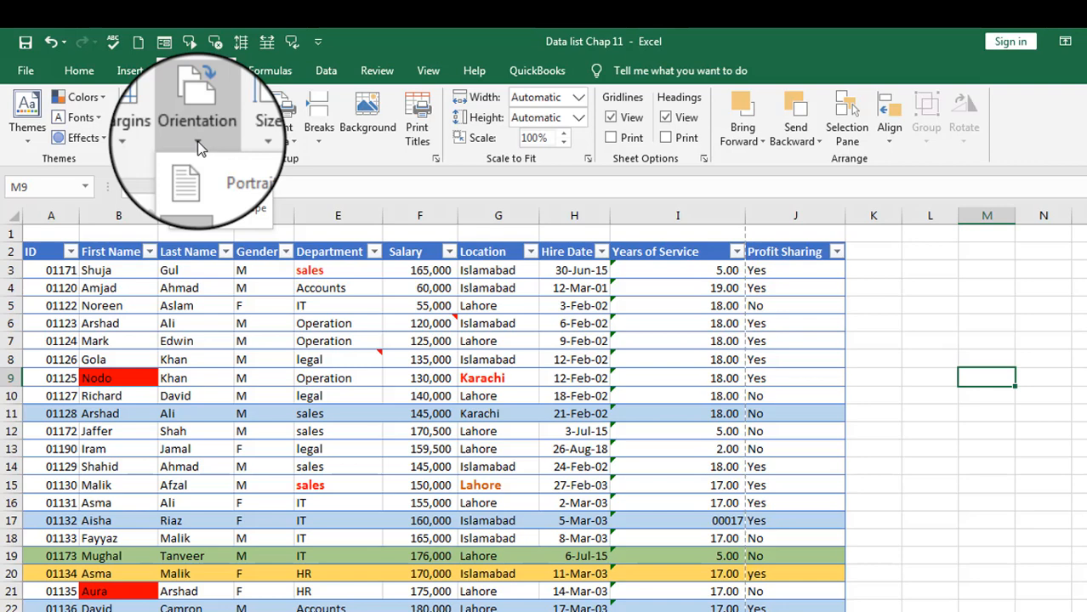
{"action": "left_click", "coordinate": [195, 183]}
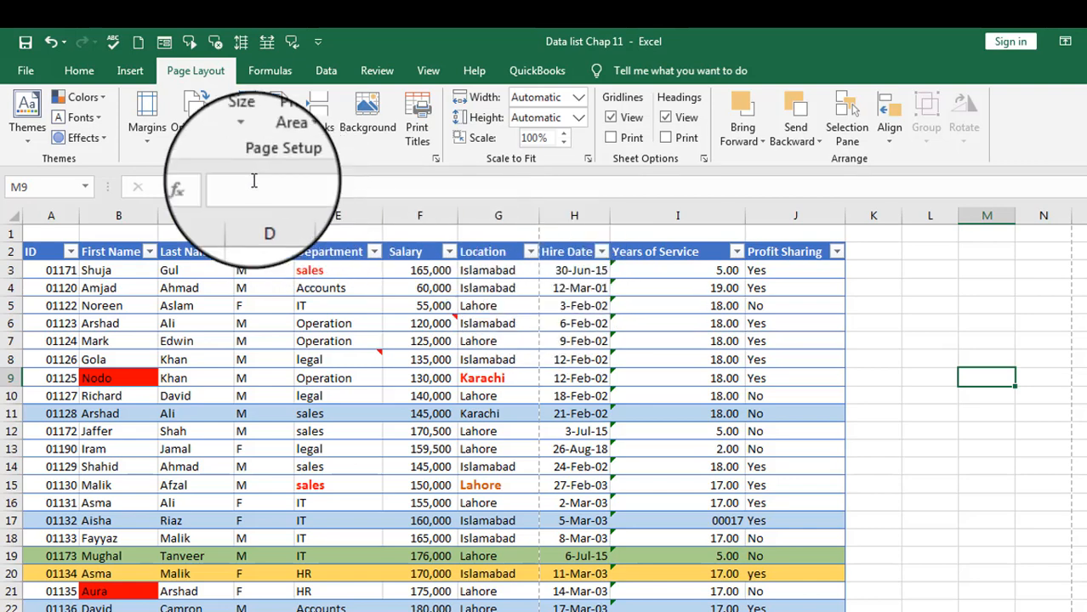
{"action": "left_click", "coordinate": [195, 142]}
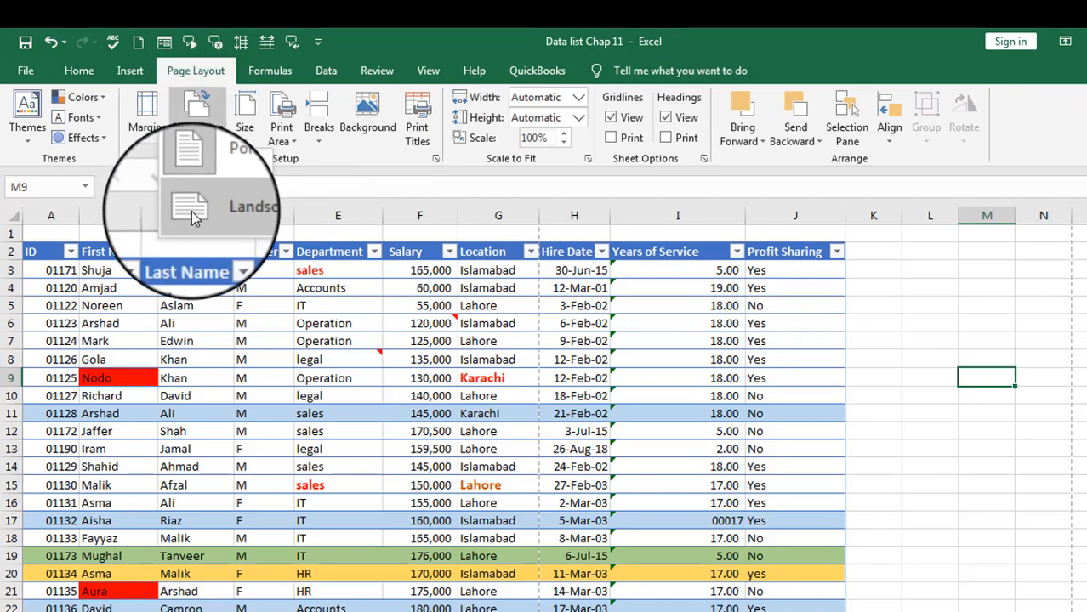
{"action": "left_click", "coordinate": [192, 216]}
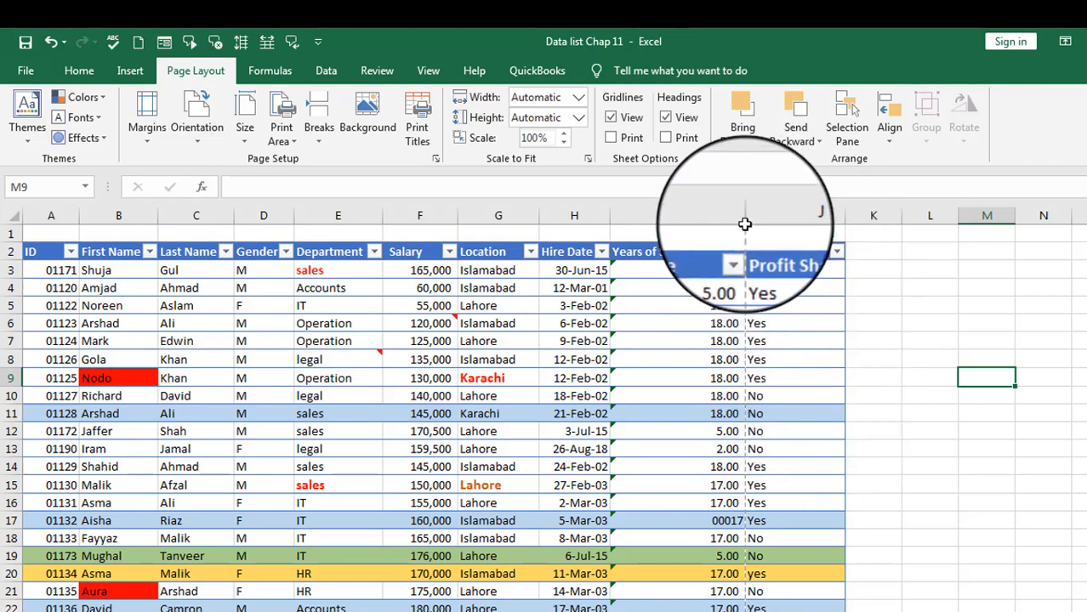
- Narrow the Years of Service column so the Profit Sharing column fits inside the page break
{"action": "left_click_drag", "start_coordinate": [743, 215], "coordinate": [695, 223]}
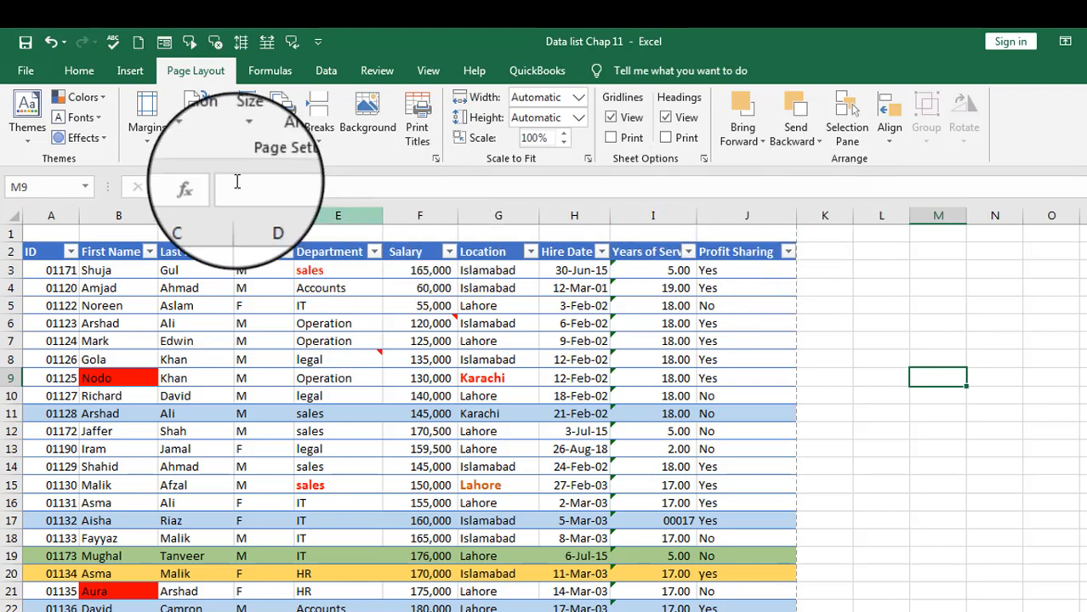
- Switch the page orientation to Portrait to check the vertical page break between columns, and restore Landscape
{"action": "left_click", "coordinate": [194, 136]}
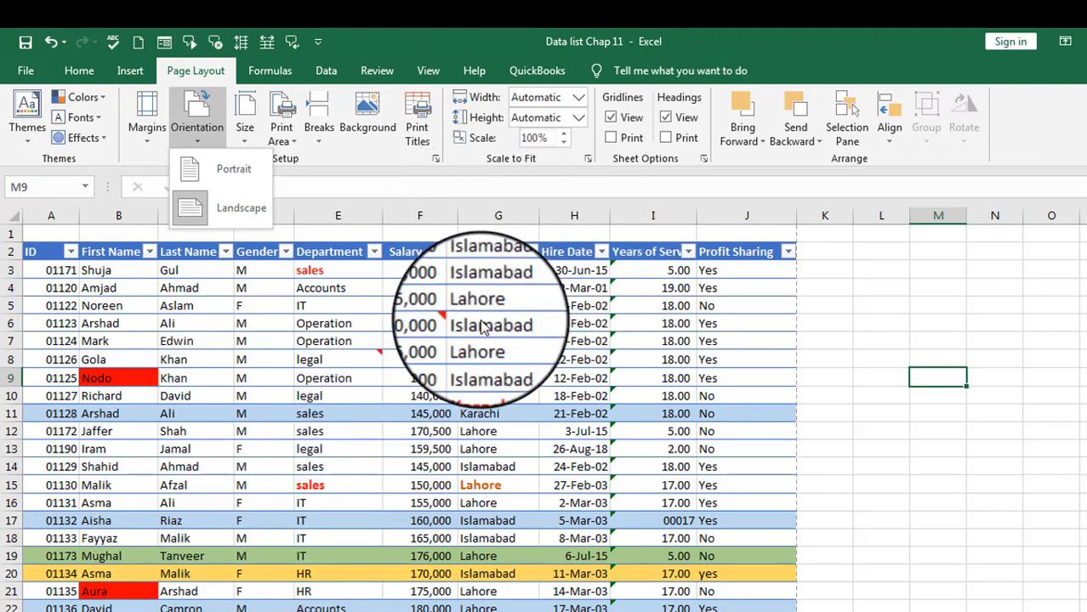
{"action": "left_click", "coordinate": [228, 172]}
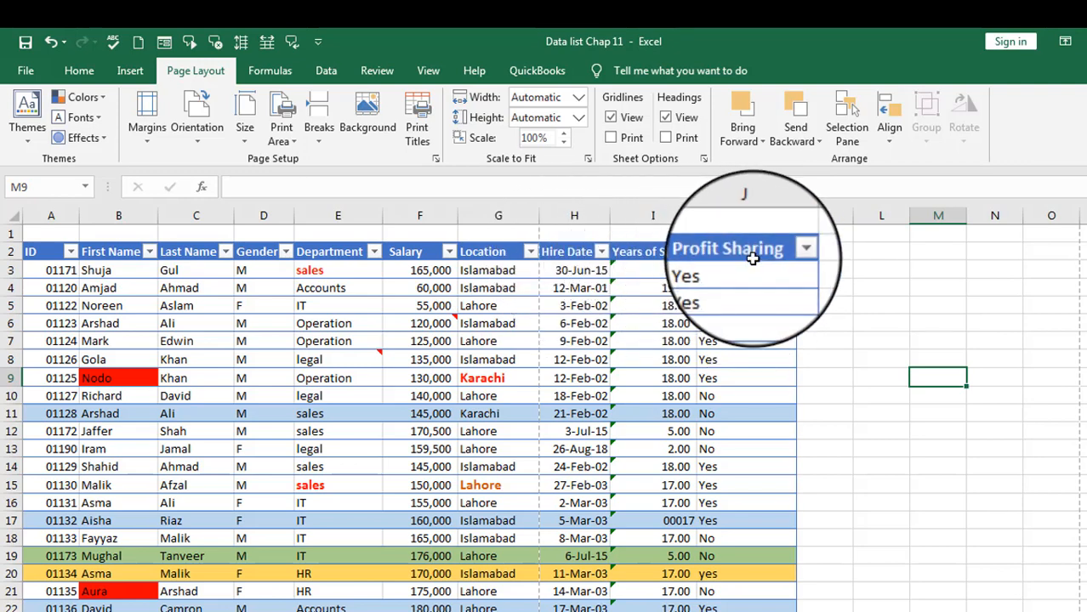
{"action": "left_click", "coordinate": [197, 133]}
{"action": "left_click", "coordinate": [212, 205]}
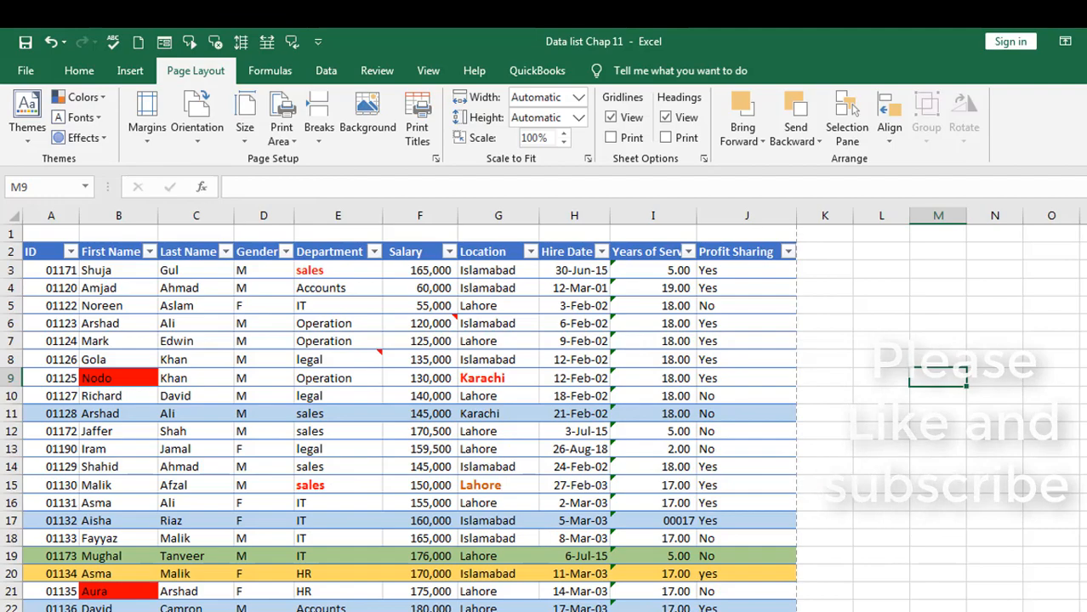
- Compare where the horizontal page break falls between rows in Landscape and in Portrait, and set the sheet back to Landscape
{"action": "scroll", "coordinate": [543, 417], "scroll_direction": "down", "scroll_amount": 3}
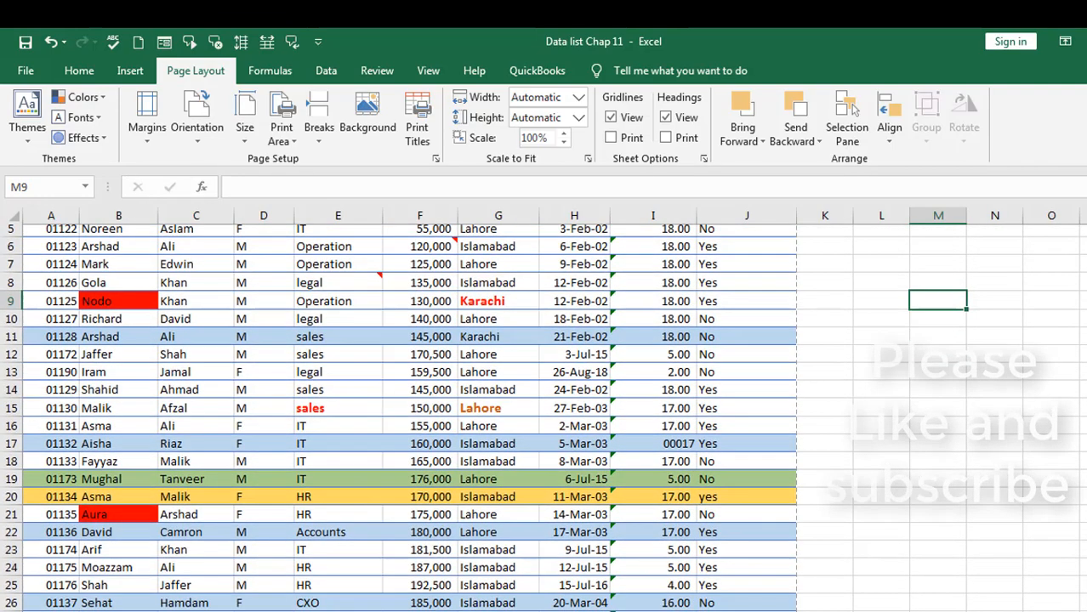
{"action": "scroll", "coordinate": [600, 547], "scroll_direction": "down", "scroll_amount": 2}
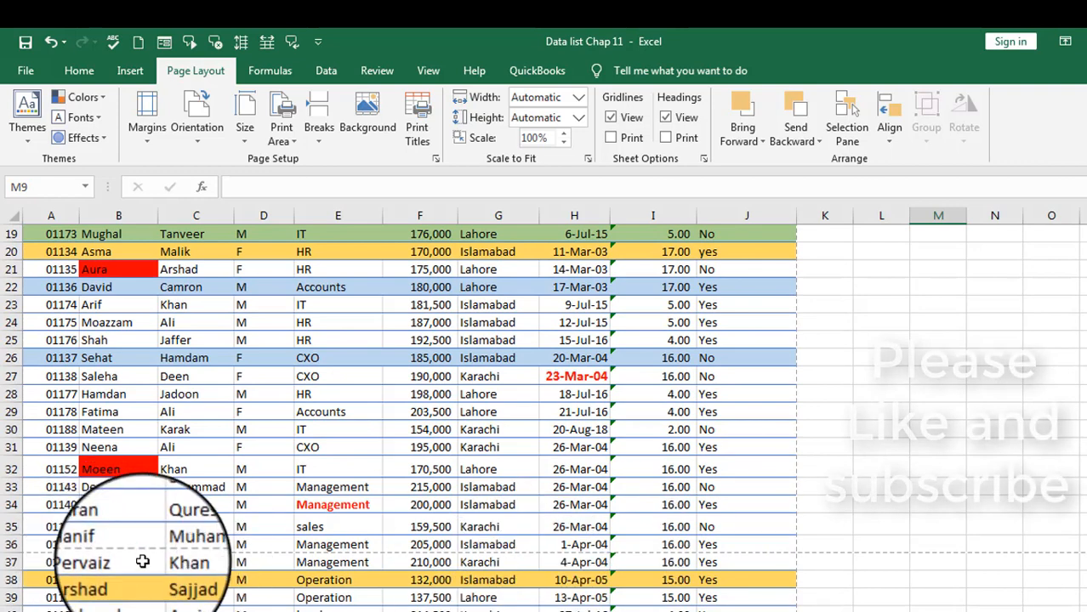
{"action": "left_click", "coordinate": [194, 140]}
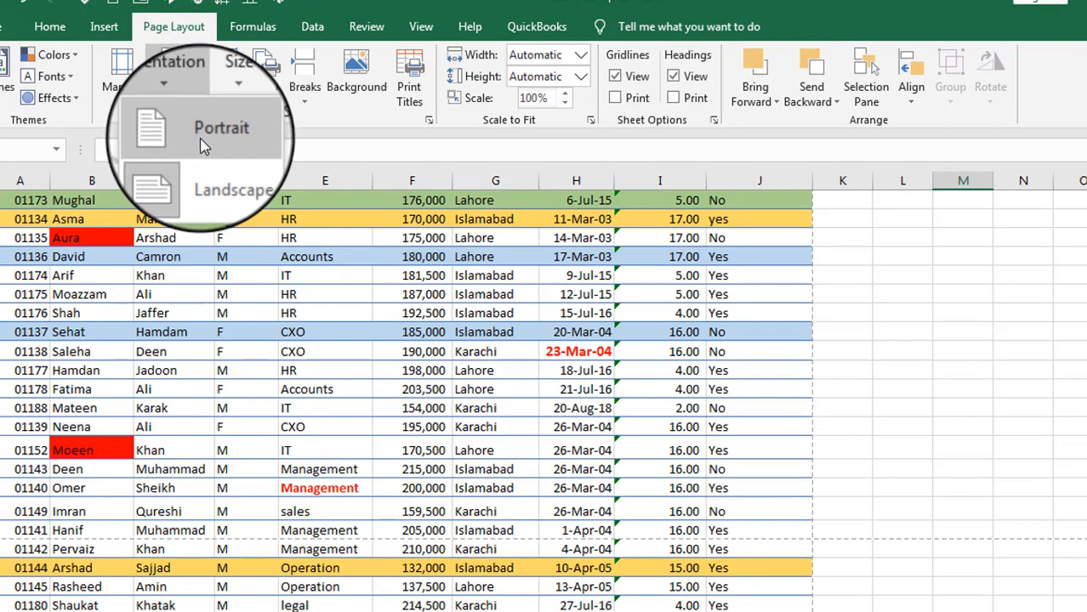
{"action": "left_click", "coordinate": [201, 148]}
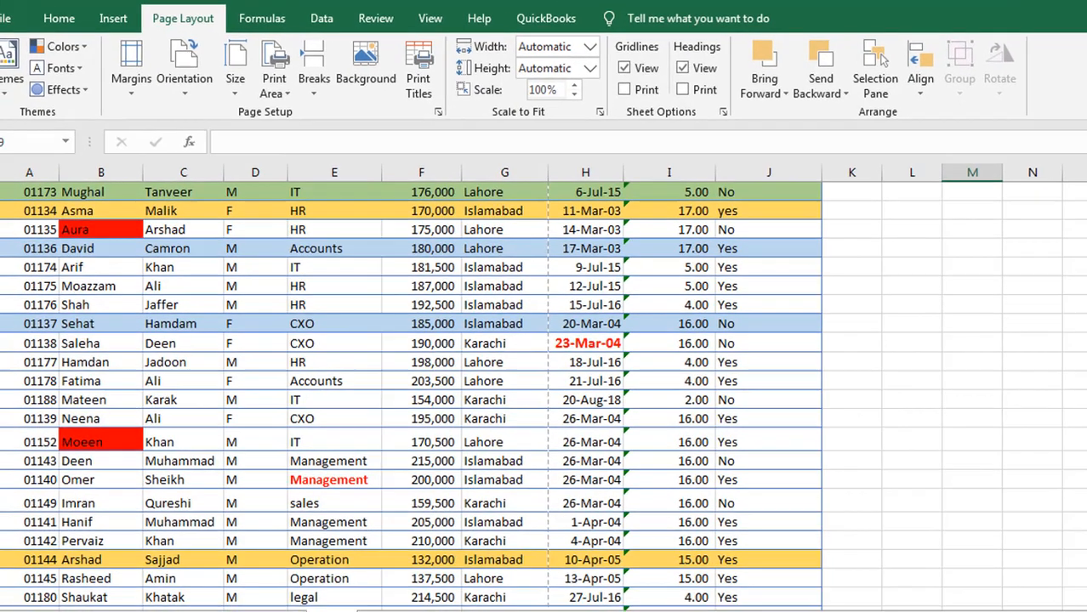
{"action": "scroll", "coordinate": [543, 374], "scroll_direction": "down", "scroll_amount": 1}
{"action": "scroll", "coordinate": [543, 374], "scroll_direction": "down", "scroll_amount": 3}
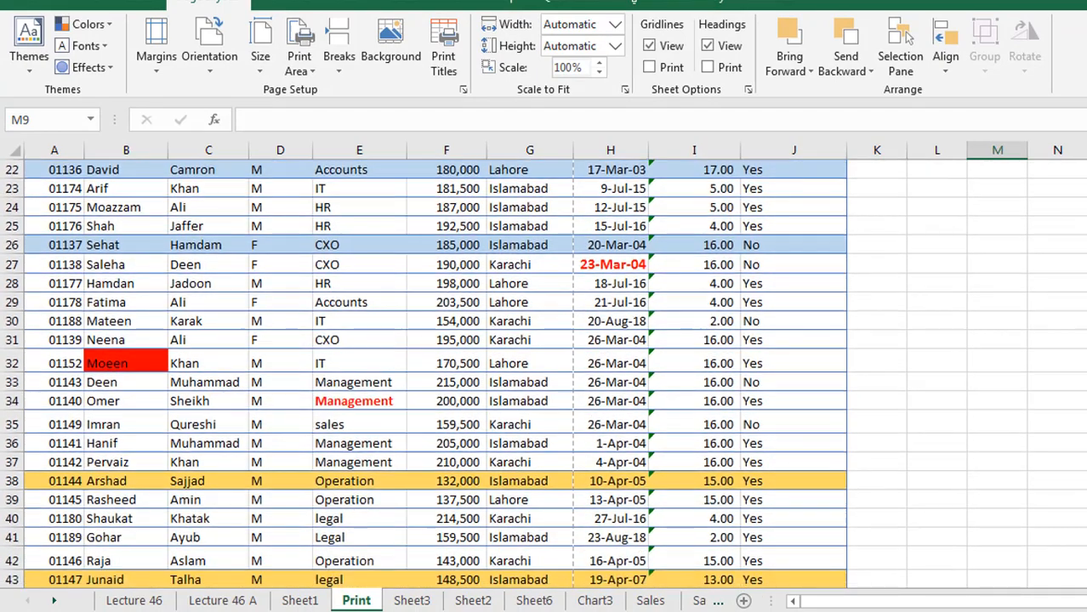
{"action": "scroll", "coordinate": [542, 374], "scroll_direction": "down", "scroll_amount": 1}
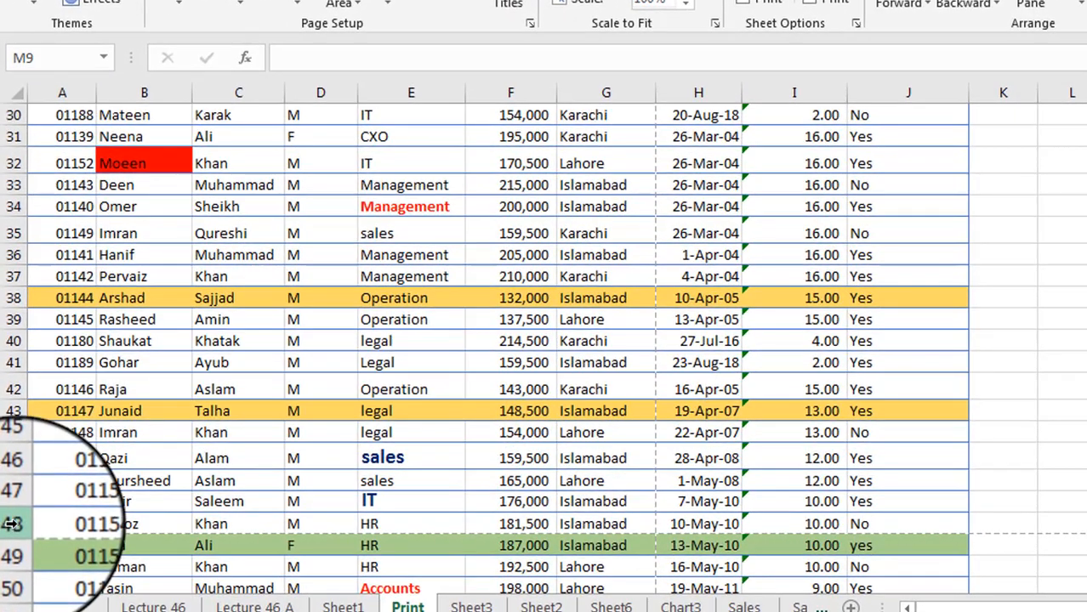
{"action": "left_click", "coordinate": [244, 6]}
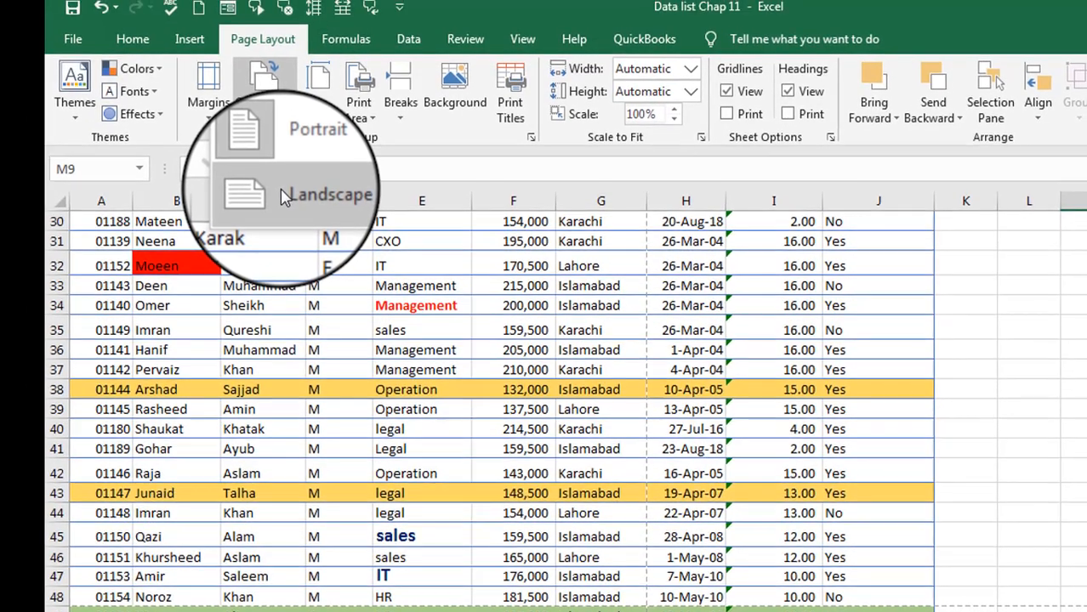
{"action": "left_click", "coordinate": [270, 141]}
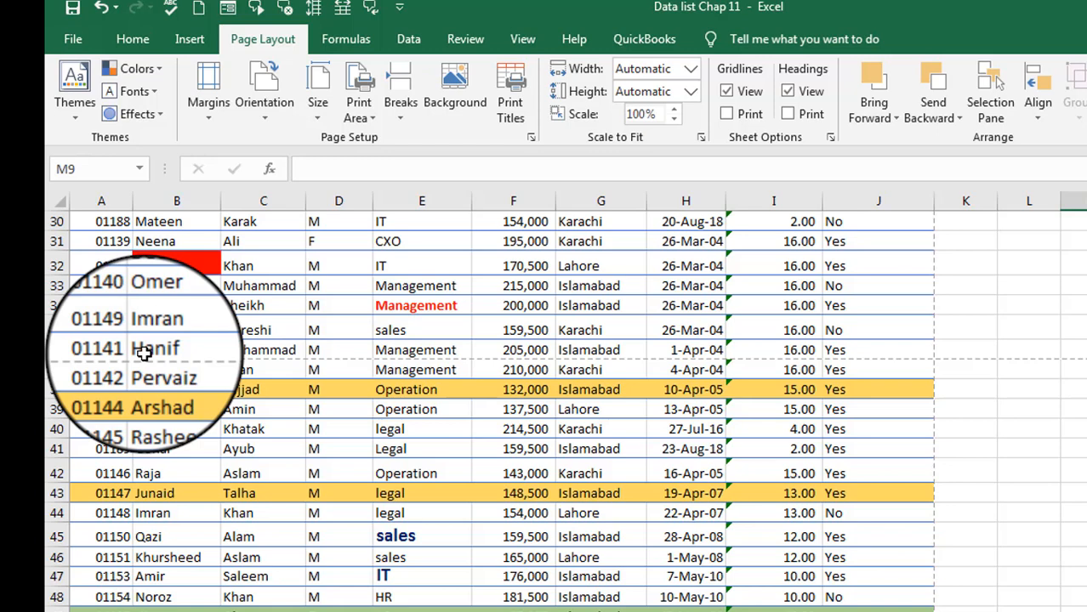
- In the print preview, change the page to Portrait Orientation to compare the layout and set it back to Landscape Orientation
{"action": "left_click", "coordinate": [265, 102]}
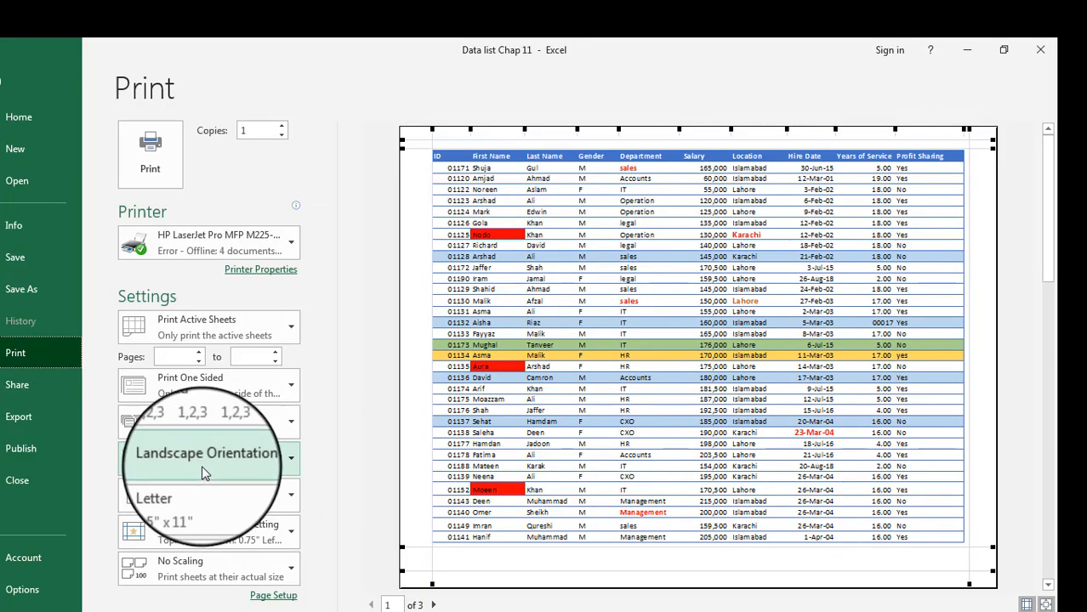
{"action": "left_click", "coordinate": [289, 458]}
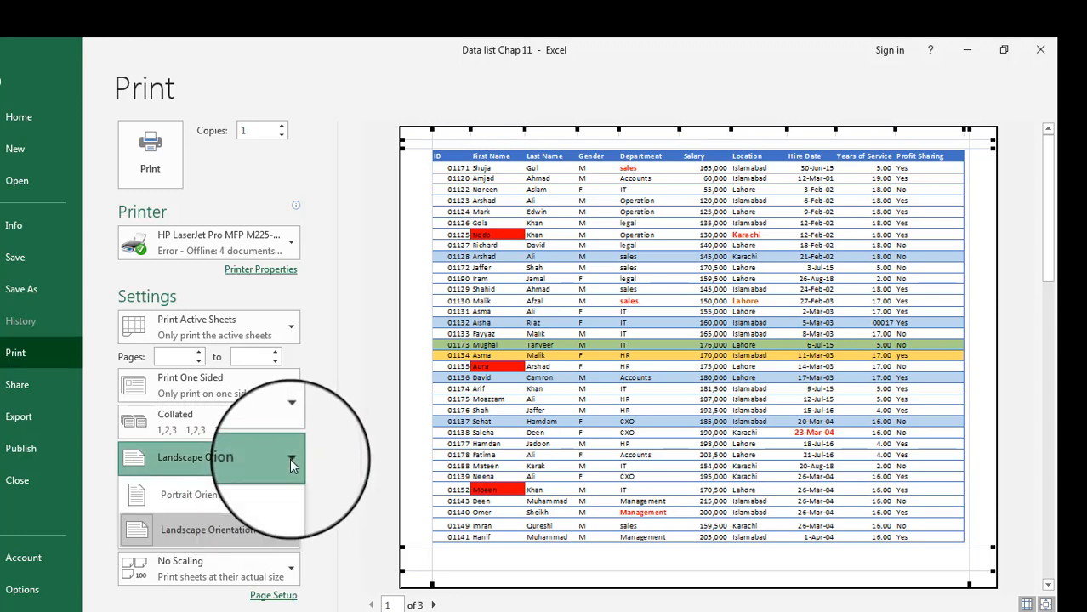
{"action": "left_click", "coordinate": [241, 502]}
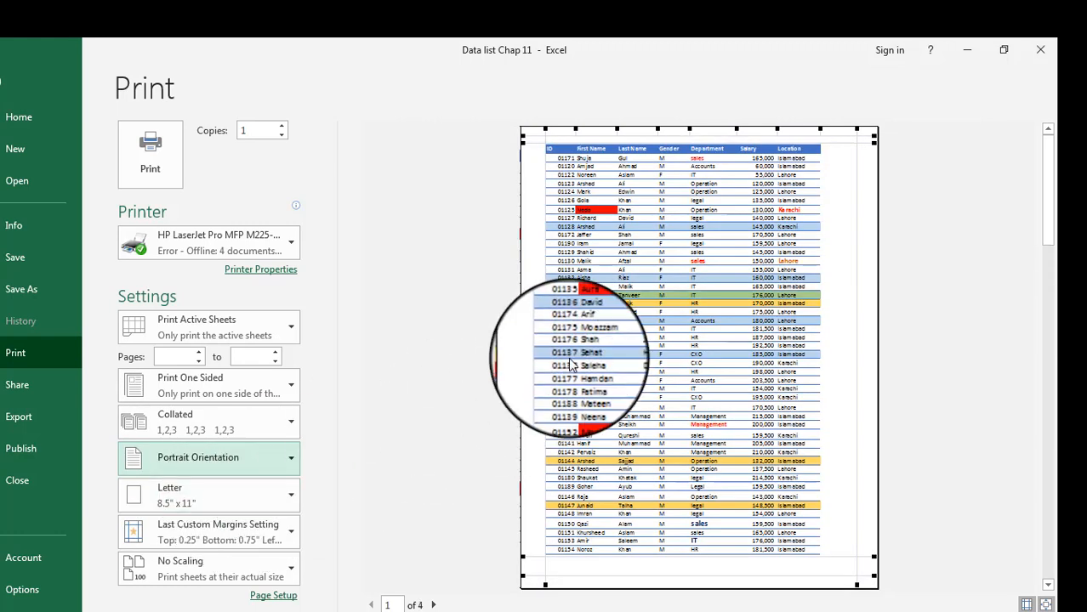
{"action": "left_click", "coordinate": [291, 459]}
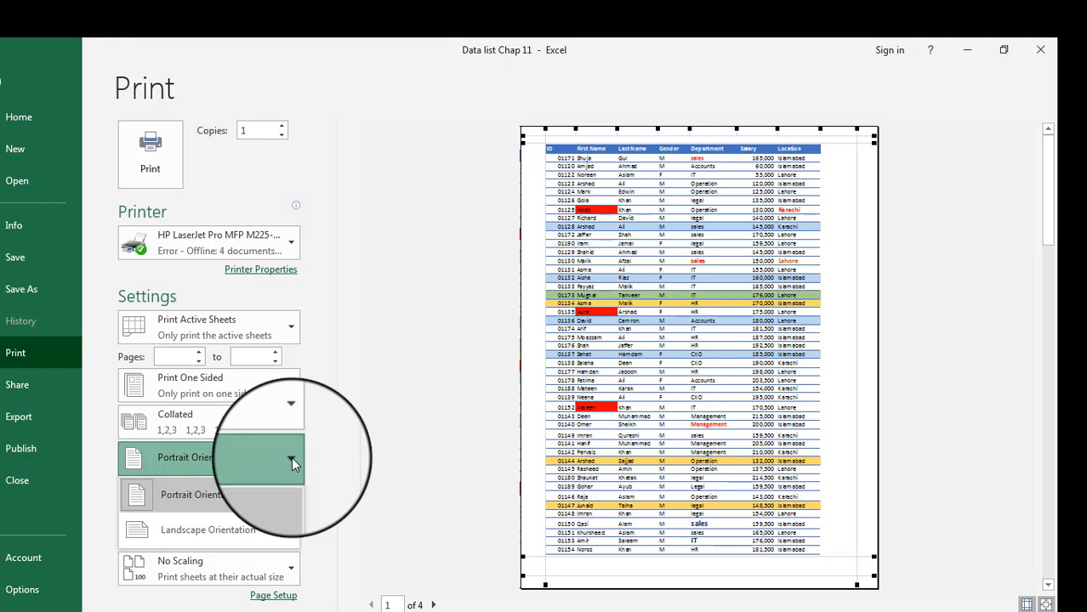
{"action": "left_click", "coordinate": [264, 494]}
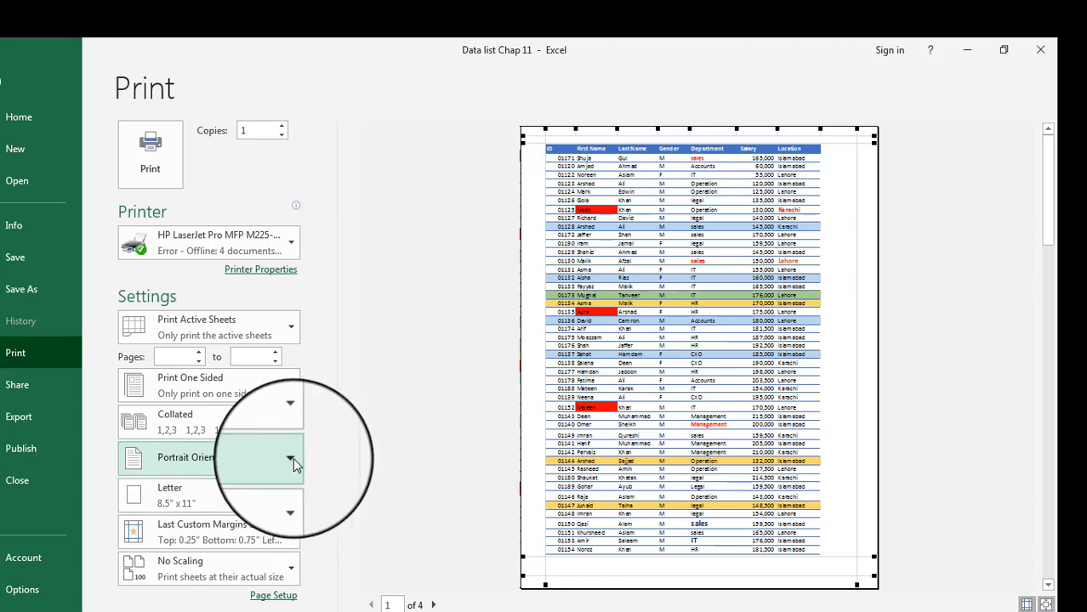
{"action": "left_click", "coordinate": [294, 458]}
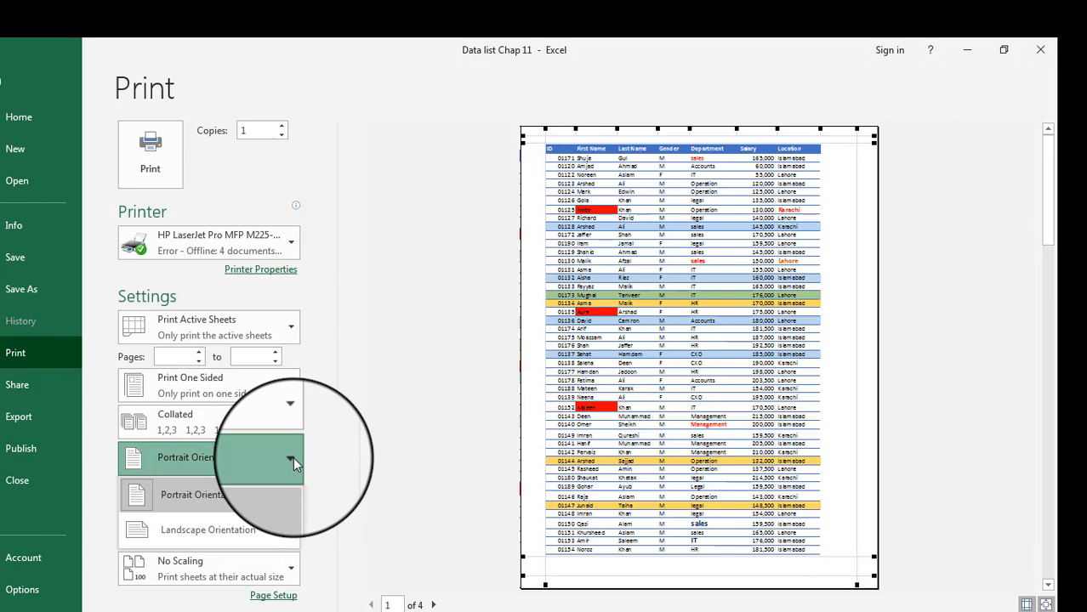
{"action": "left_click", "coordinate": [246, 527]}
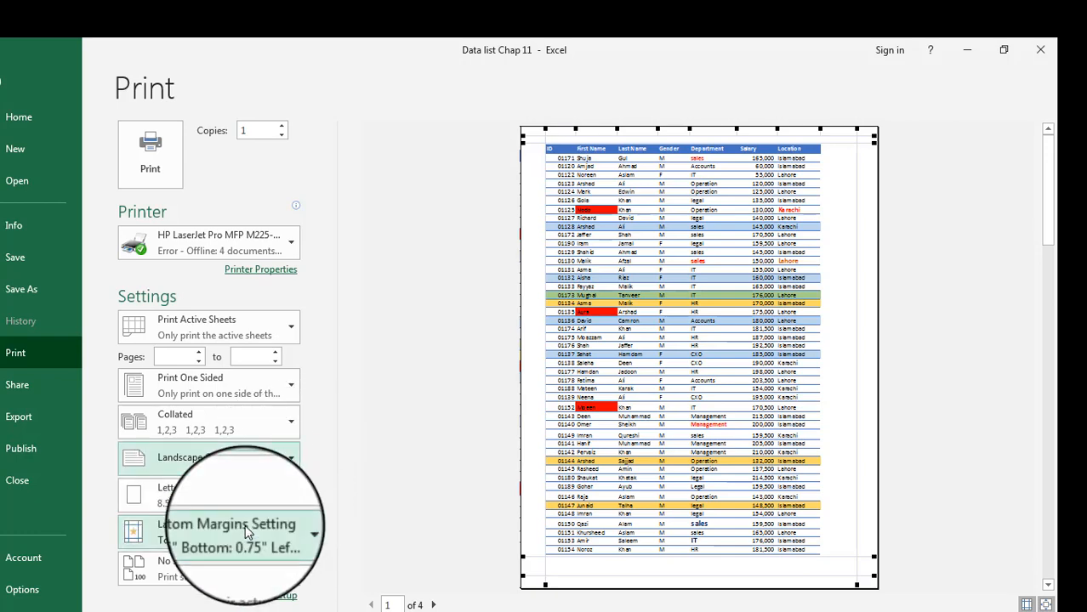